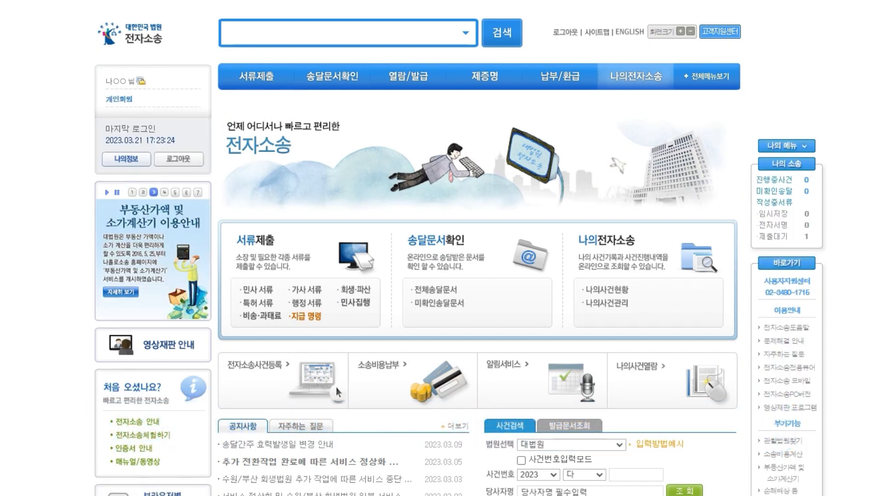
Step: Search the court documents for 가압류신청서 and open the civil provisional attachment application (민사가압류신청서)
{"action": "mouse_move", "coordinate": [274, 79]}
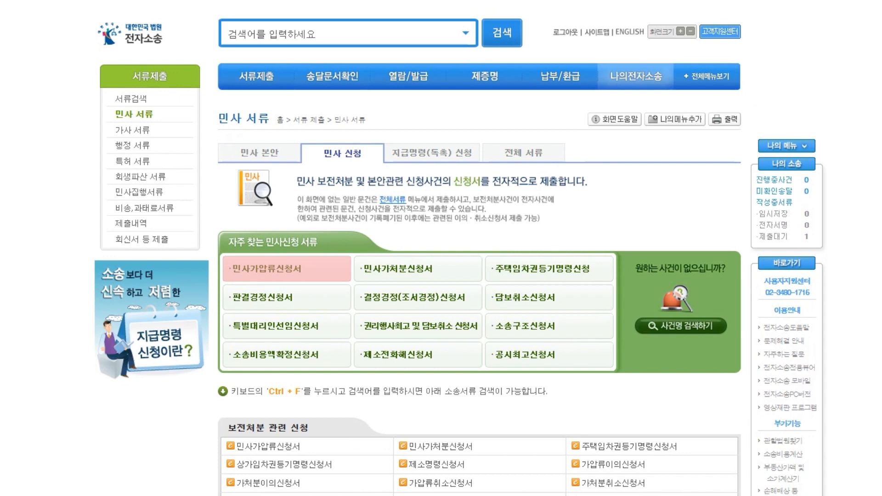
{"action": "left_click", "coordinate": [287, 269]}
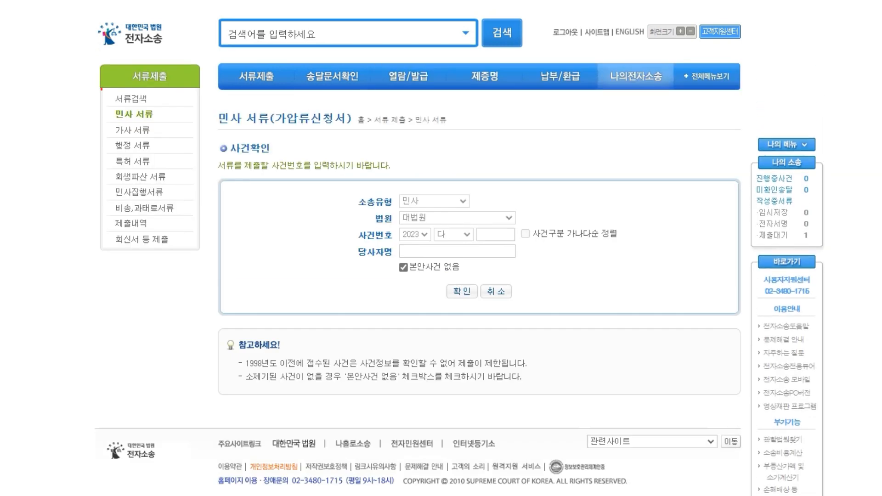
{"action": "left_click", "coordinate": [132, 99]}
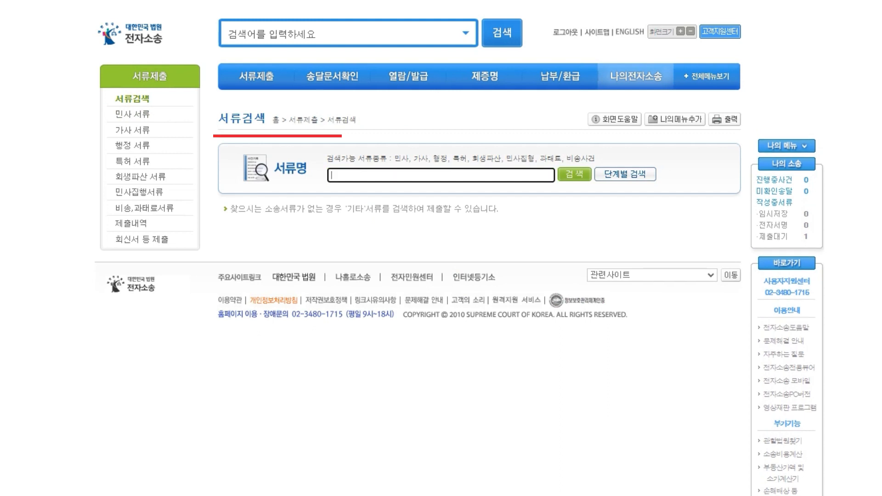
{"action": "type", "text": "강압류신청서"}
{"action": "key", "text": "Return"}
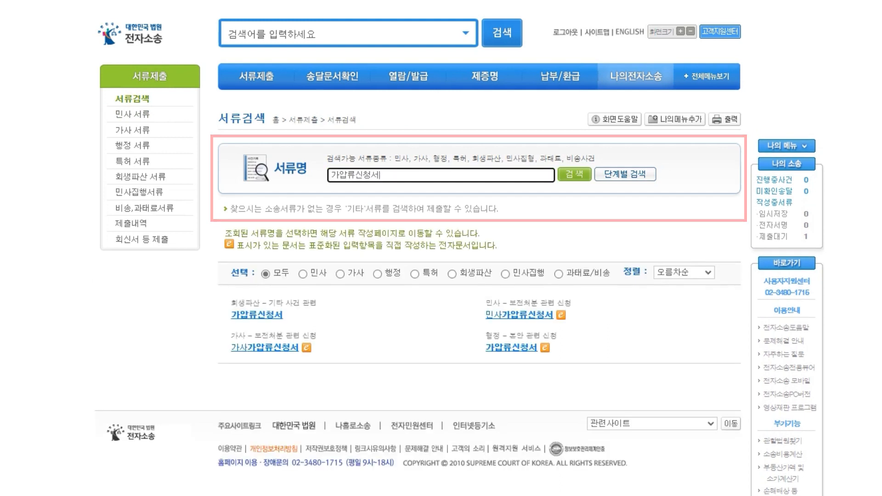
{"action": "left_click", "coordinate": [519, 315]}
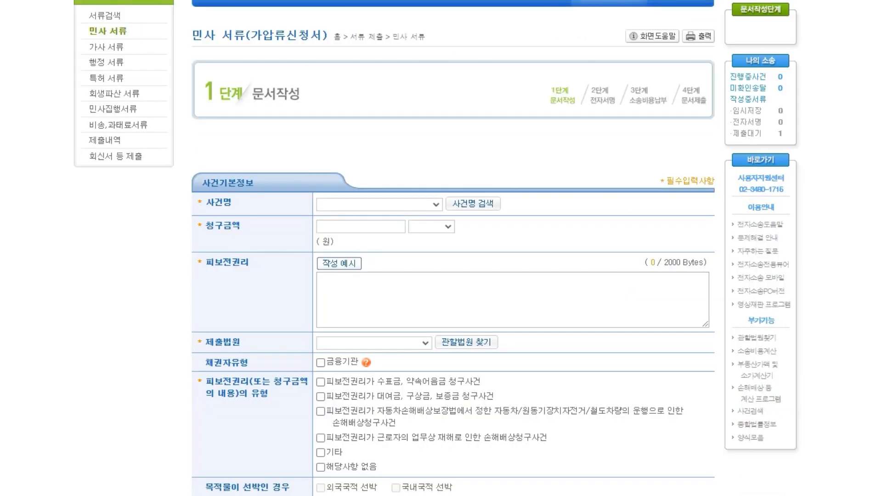
Step: Set the case name to 채권, choosing 채권가압류 through the case name search
{"action": "scroll", "coordinate": [441, 276], "scroll_direction": "down", "scroll_amount": 1}
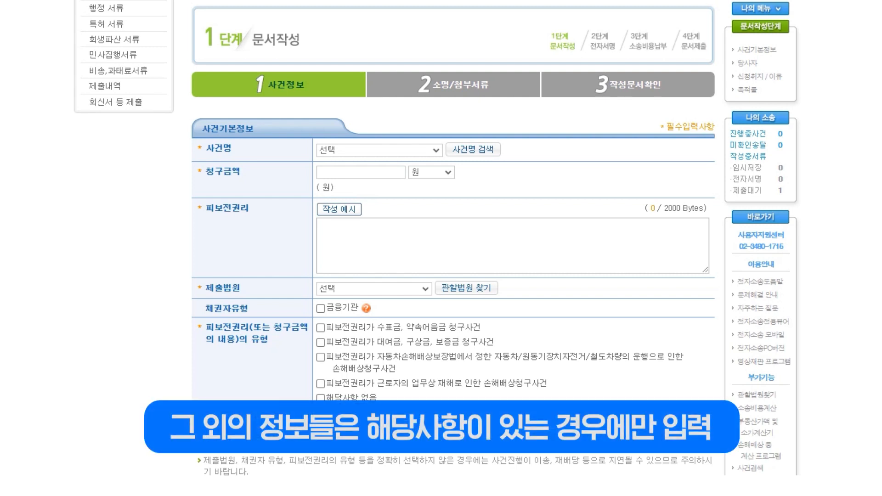
{"action": "left_click", "coordinate": [379, 151]}
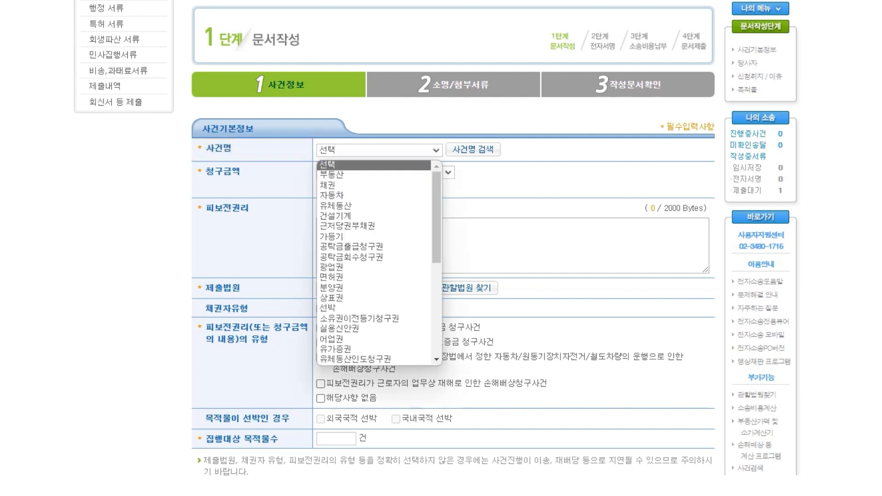
{"action": "left_click", "coordinate": [328, 185]}
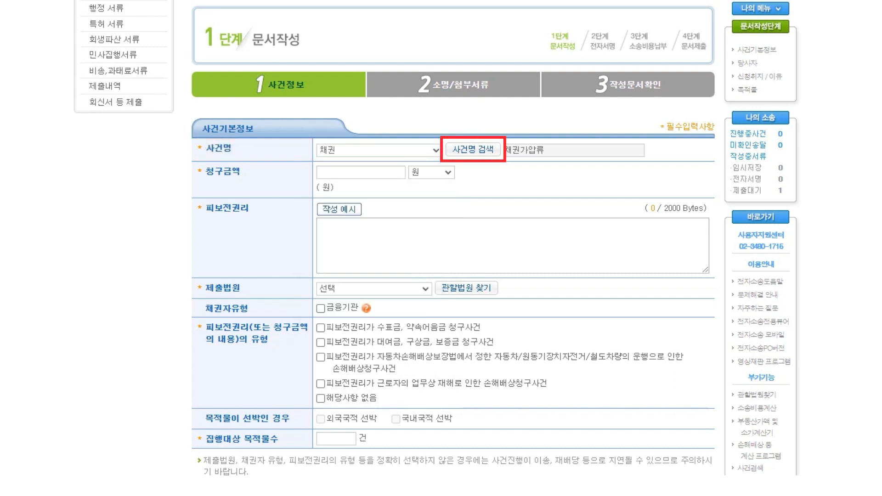
{"action": "left_click", "coordinate": [474, 149]}
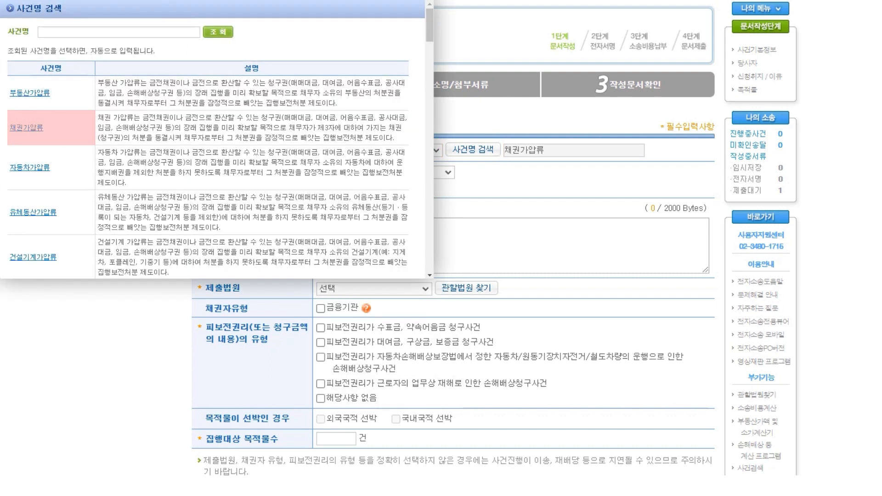
{"action": "left_click", "coordinate": [27, 127]}
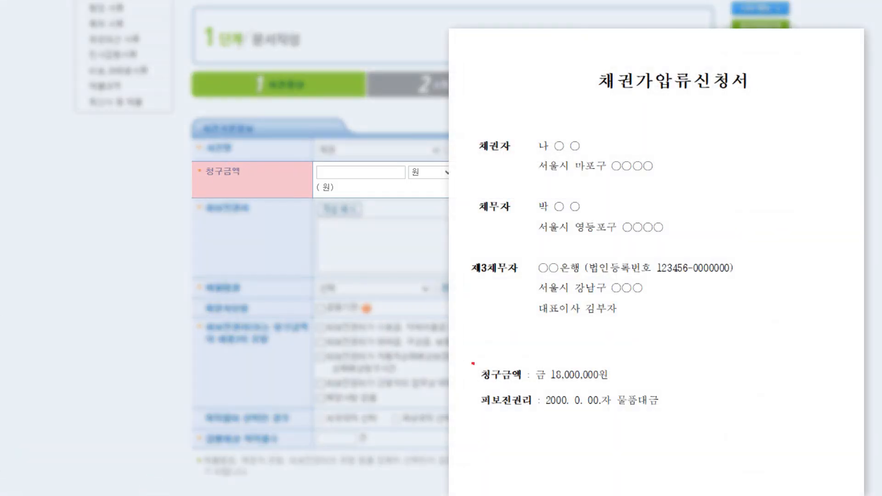
Step: Enter a claim amount of 18,000,000 won and the preserved right "2000. 0. 00.자 물품대금"
{"action": "left_click", "coordinate": [360, 172]}
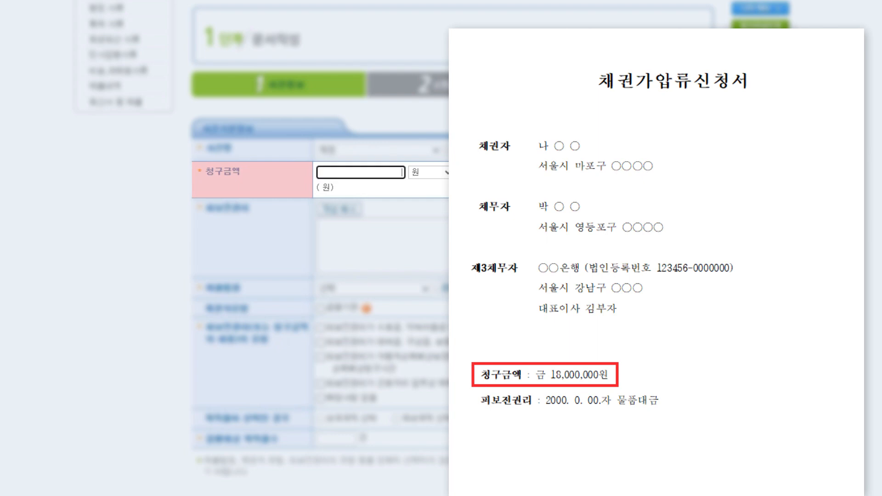
{"action": "type", "text": "18,000,000"}
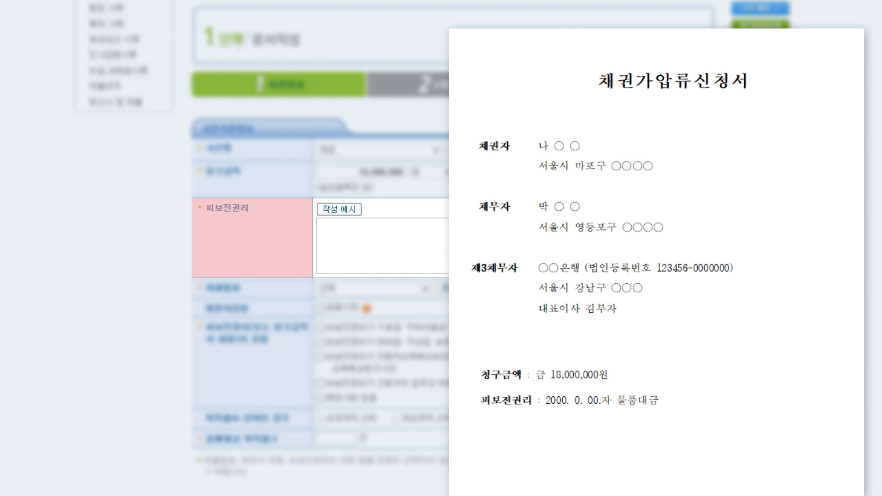
{"action": "left_click", "coordinate": [324, 228]}
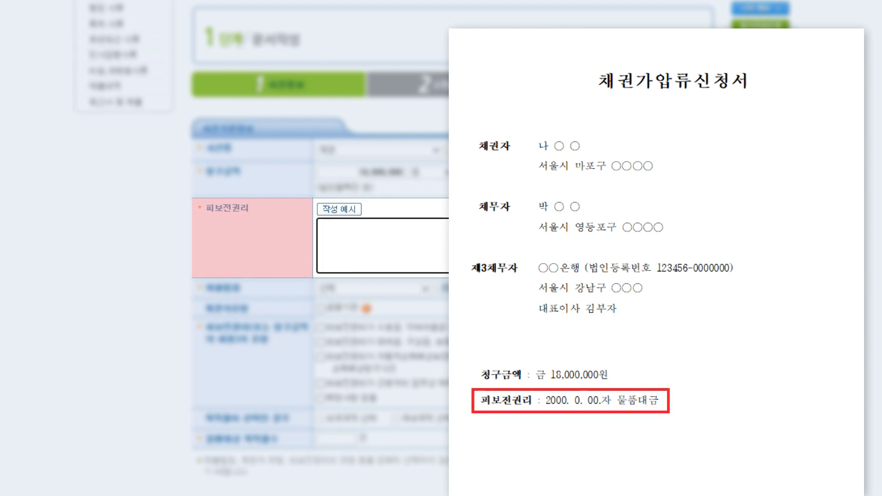
{"action": "type", "text": "2000. 0. 00.자 물품대금"}
{"action": "key", "text": "Tab"}
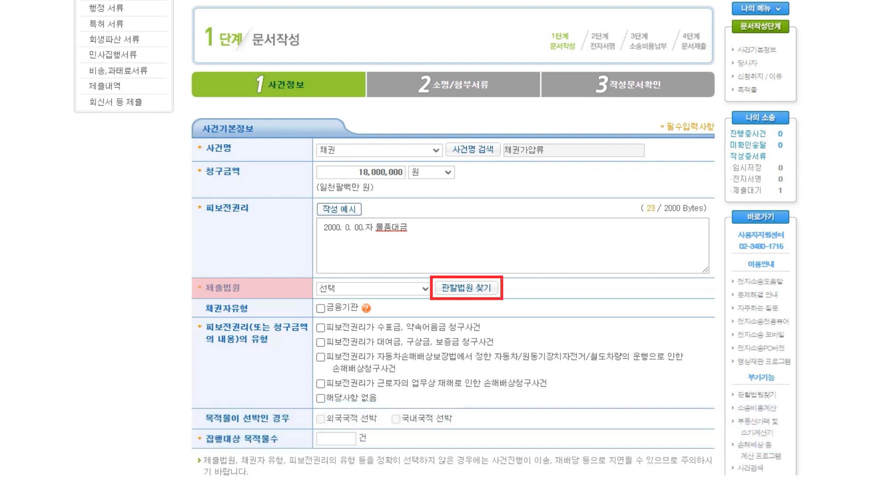
Step: Look up the competent court for 서울 서초구 and choose 서울중앙지방법원 as the filing court
{"action": "left_click", "coordinate": [466, 288]}
{"action": "type", "text": "서울 시"}
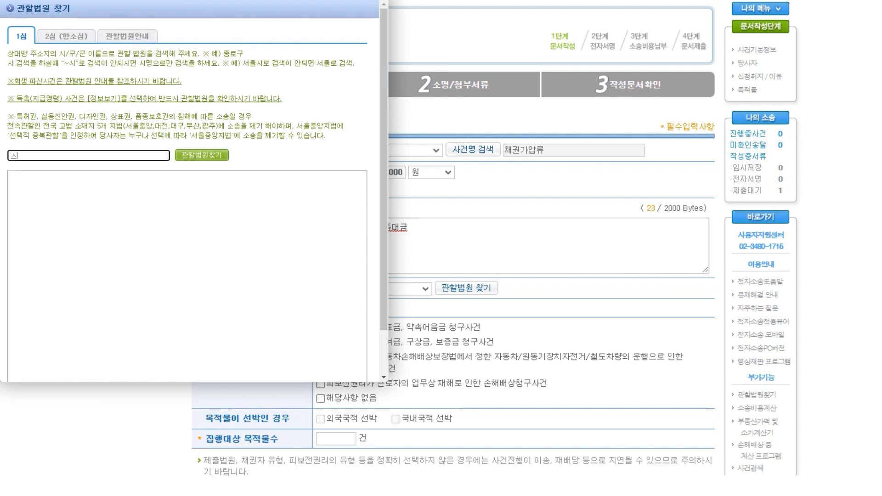
{"action": "type", "text": "서초구"}
{"action": "key", "text": "Return"}
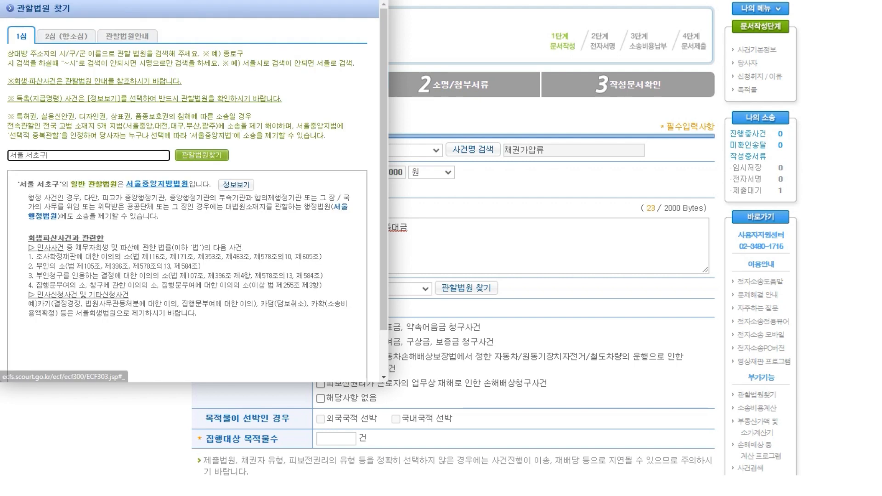
{"action": "left_click", "coordinate": [158, 183]}
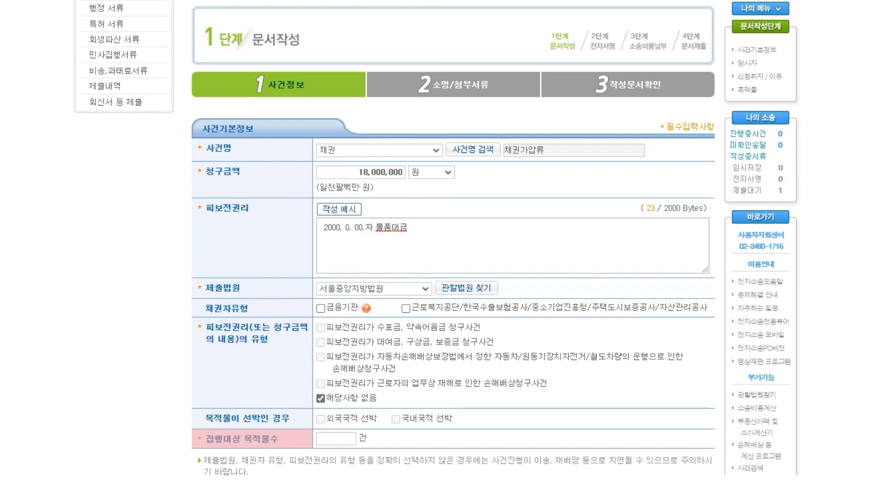
Step: Set the number of enforcement targets (집행대상 목적물수) to 1
{"action": "left_click", "coordinate": [336, 438]}
{"action": "type", "text": "1"}
{"action": "key", "text": "Tab"}
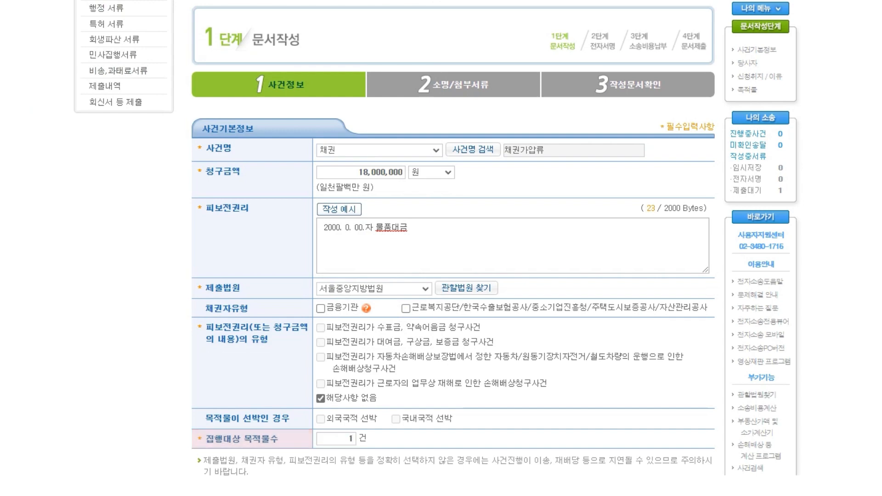
Step: Open the party entry form and register the creditor (채권자) with the member's own details
{"action": "scroll", "coordinate": [453, 248], "scroll_direction": "down", "scroll_amount": 8}
{"action": "scroll", "coordinate": [453, 248], "scroll_direction": "down", "scroll_amount": 2}
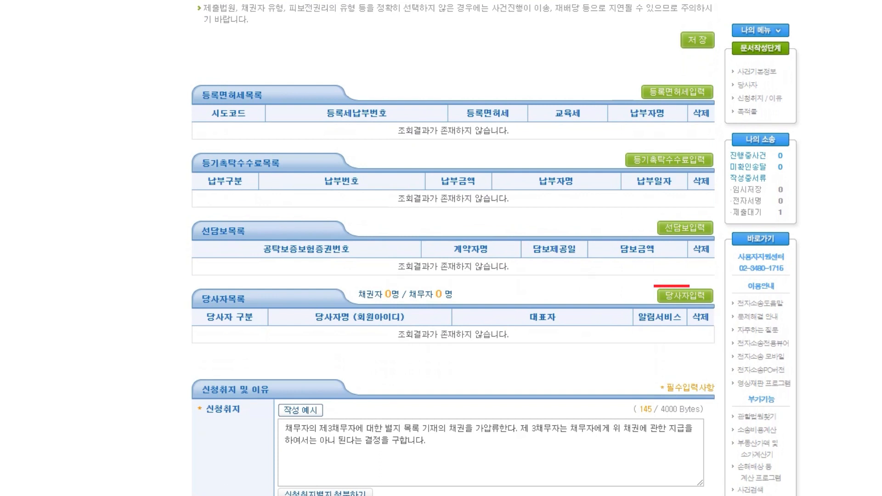
{"action": "left_click", "coordinate": [685, 296]}
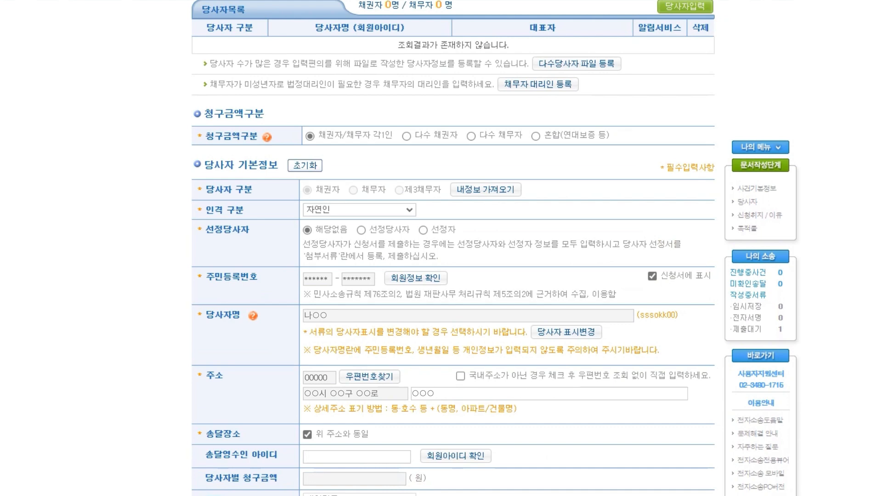
{"action": "scroll", "coordinate": [453, 248], "scroll_direction": "down", "scroll_amount": 5}
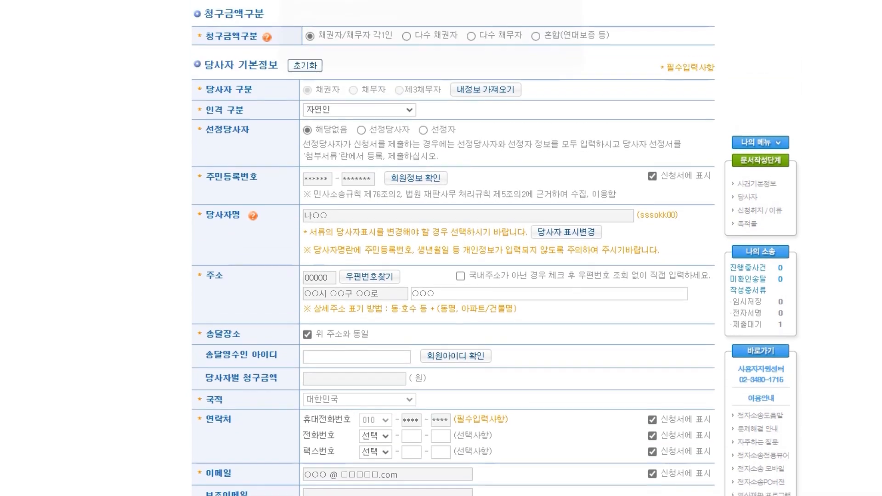
{"action": "left_click", "coordinate": [549, 59]}
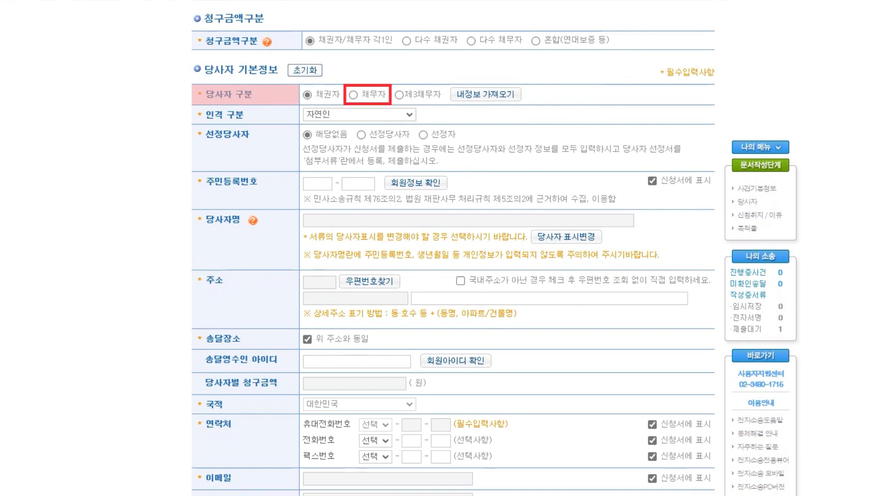
Step: Enter a second party as 채무자 with person type 자연인 and fill in the debtor's name
{"action": "left_click", "coordinate": [353, 95]}
{"action": "left_click", "coordinate": [359, 113]}
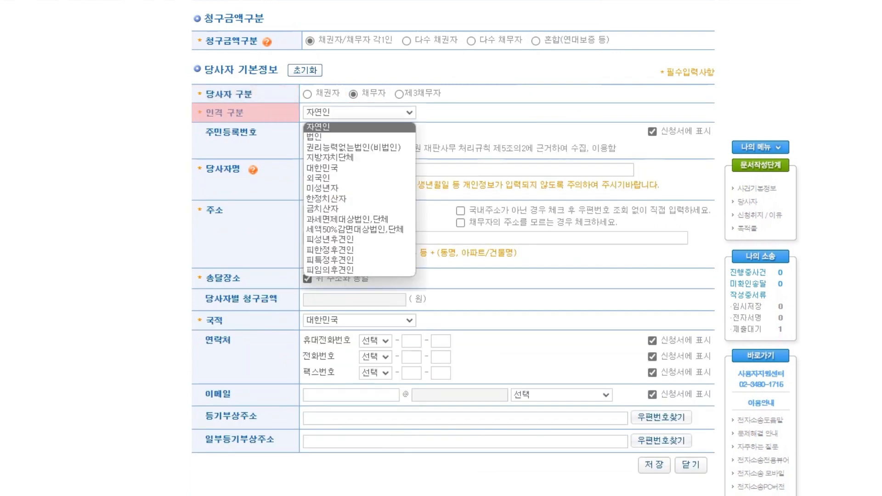
{"action": "left_click", "coordinate": [359, 137]}
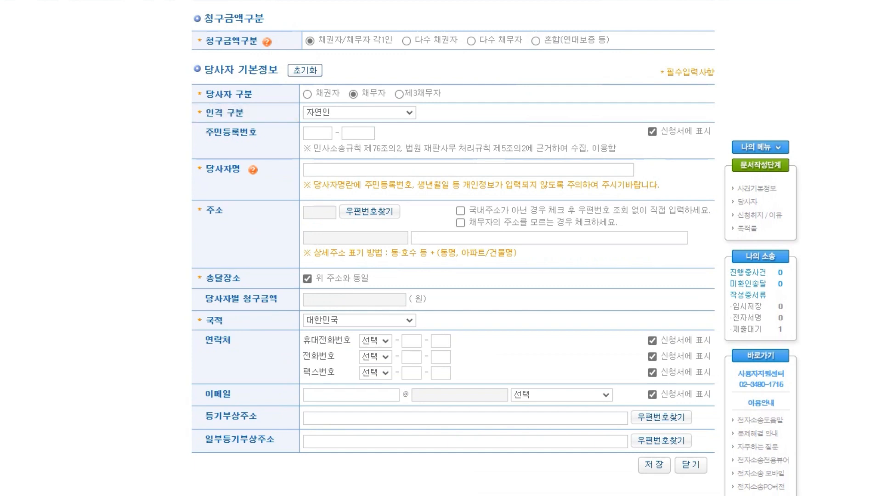
{"action": "left_click", "coordinate": [468, 170]}
{"action": "type", "text": "박○○"}
Step: Mark the debtor's address as unknown in the address section and save the debtor
{"action": "left_click", "coordinate": [461, 222]}
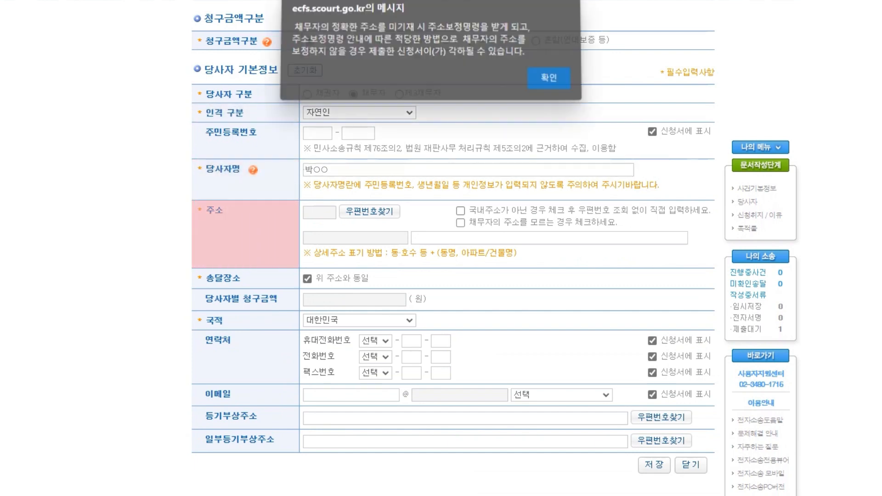
{"action": "key", "text": "Return"}
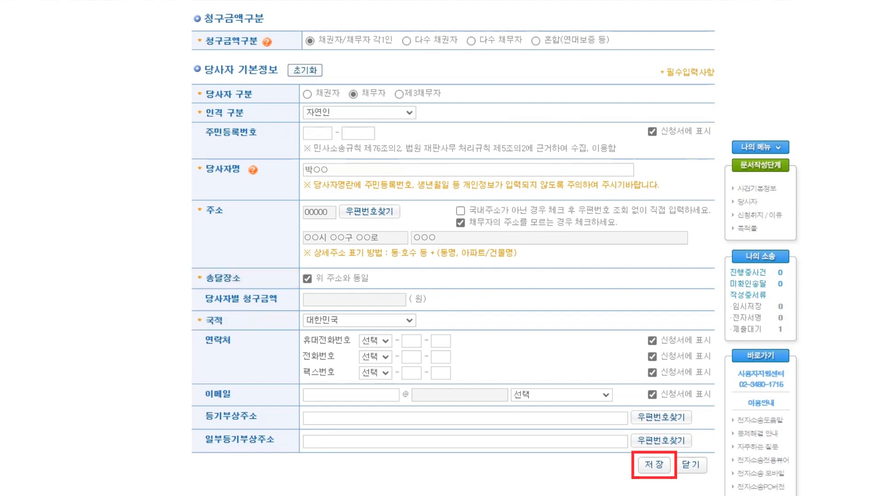
{"action": "left_click", "coordinate": [654, 465]}
{"action": "left_click", "coordinate": [548, 58]}
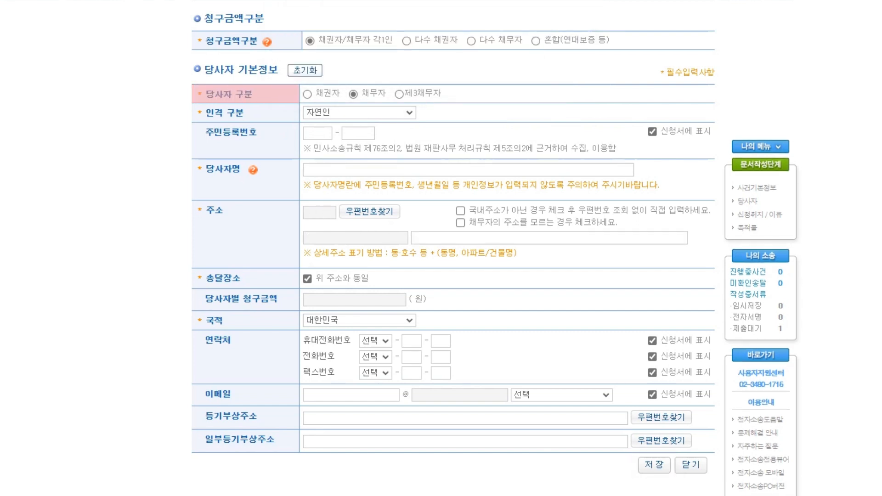
Step: Enter a third-party debtor (제3채무자) as a financial institution of type 법인 named ○○은행
{"action": "left_click", "coordinate": [399, 94]}
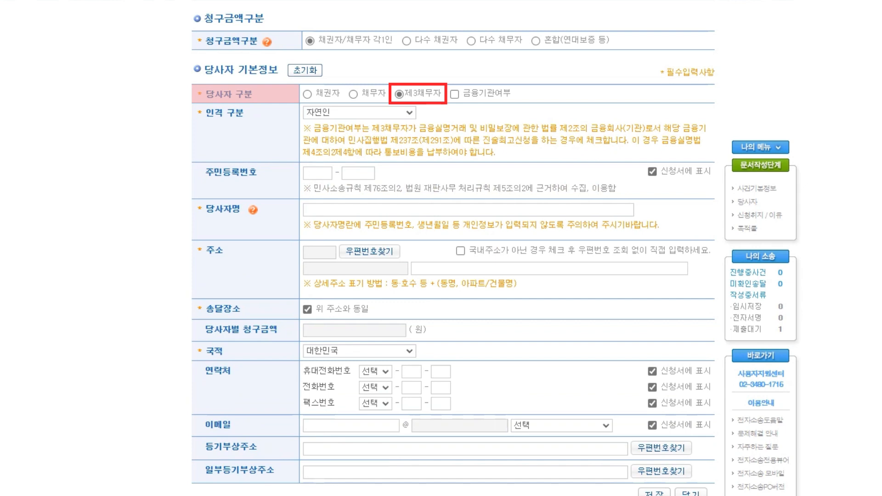
{"action": "left_click", "coordinate": [455, 94]}
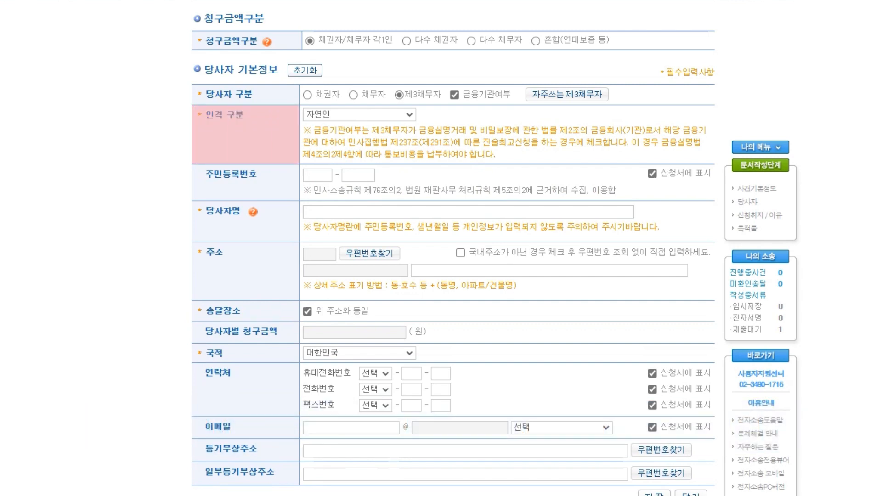
{"action": "left_click", "coordinate": [359, 114]}
{"action": "left_click", "coordinate": [359, 139]}
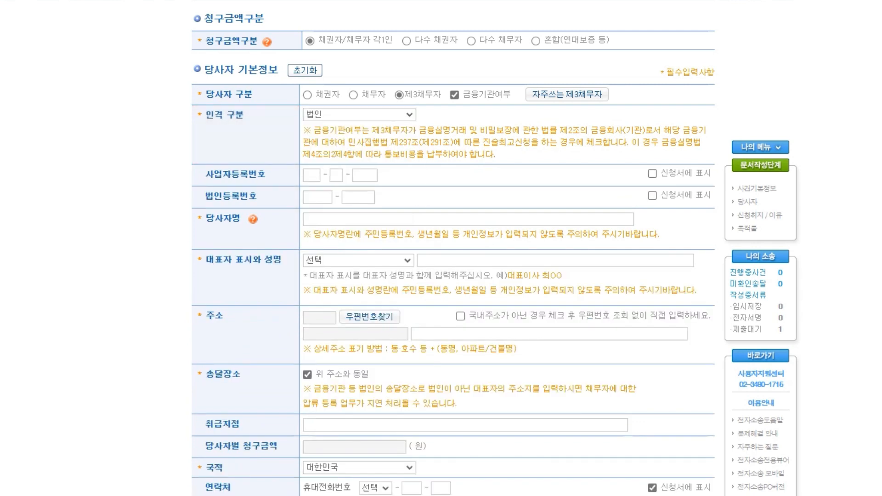
{"action": "left_click", "coordinate": [469, 219]}
{"action": "type", "text": "○○은행"}
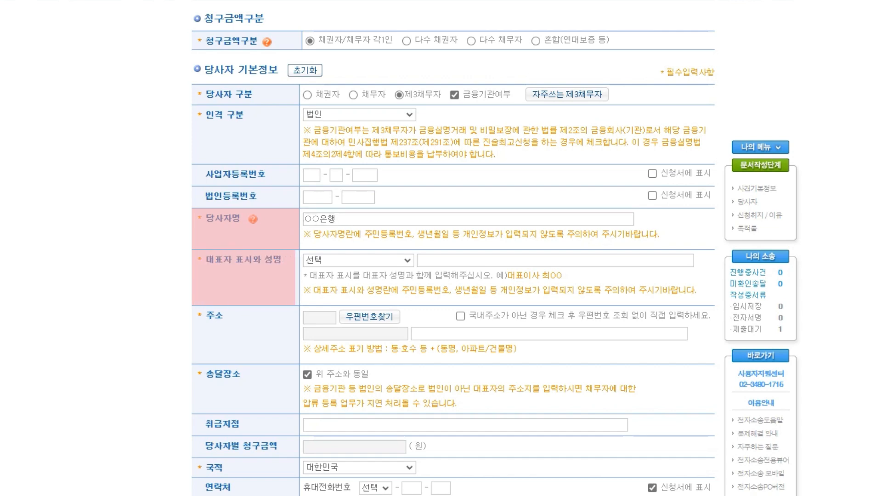
Step: Set the bank's representative title to 대표이사 and enter the representative's full name
{"action": "left_click", "coordinate": [358, 260]}
{"action": "left_click", "coordinate": [359, 285]}
{"action": "left_click", "coordinate": [555, 260]}
{"action": "type", "text": "홍길동"}
Step: Fill in the bank's address through the road-name postal code search and save the third-party debtor to the party list
{"action": "left_click", "coordinate": [369, 317]}
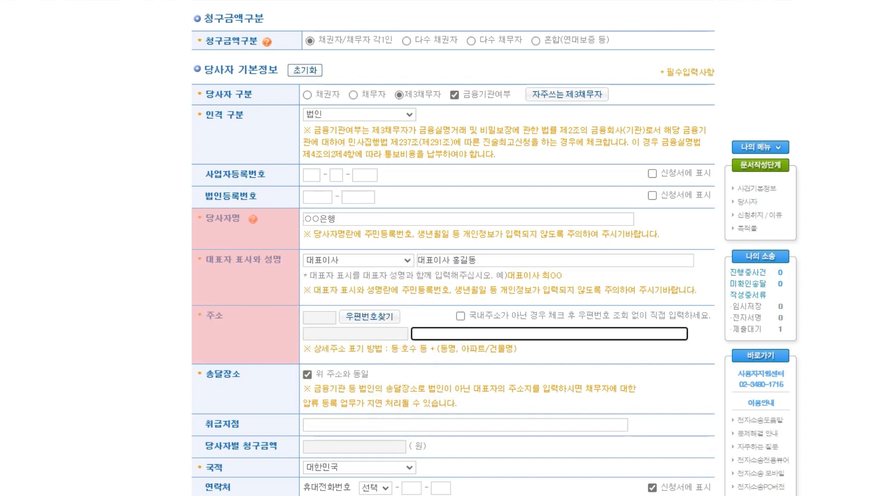
{"action": "left_click", "coordinate": [84, 86]}
{"action": "left_click", "coordinate": [199, 86]}
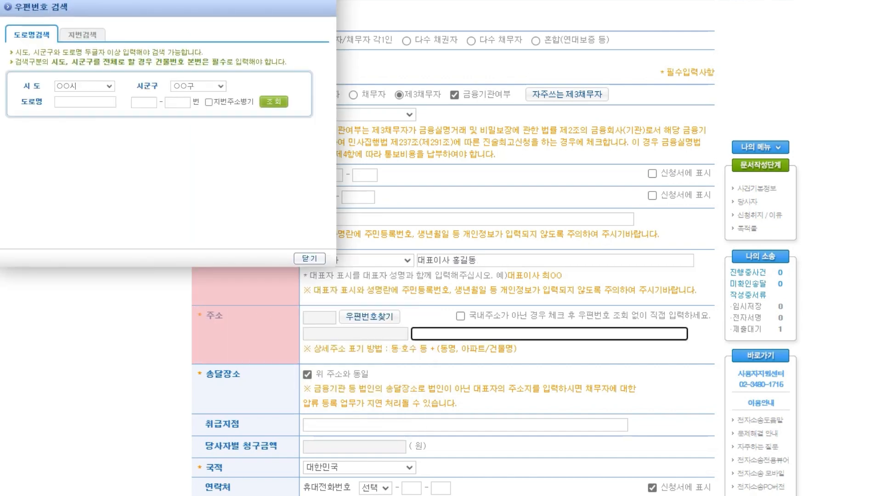
{"action": "left_click", "coordinate": [85, 102]}
{"action": "type", "text": "○○로"}
{"action": "left_click", "coordinate": [143, 102]}
{"action": "type", "text": "○○○"}
{"action": "left_click", "coordinate": [274, 102]}
{"action": "left_click", "coordinate": [148, 167]}
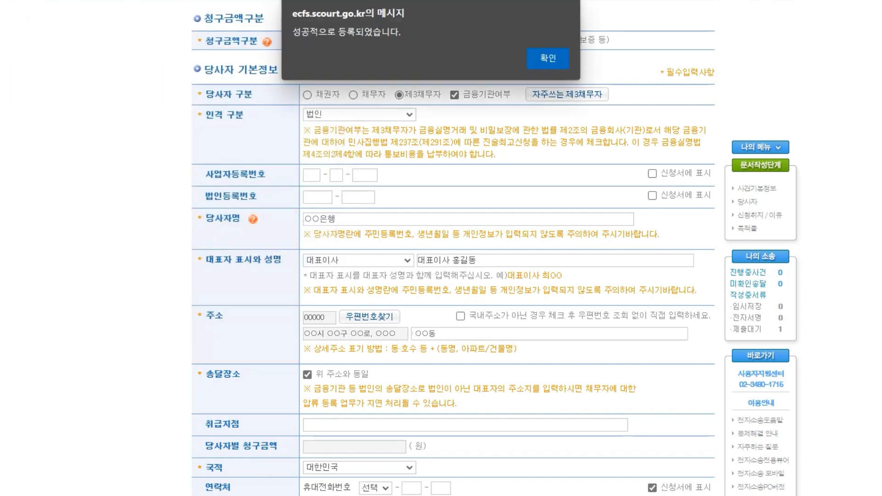
{"action": "key", "text": "Return"}
{"action": "scroll", "coordinate": [453, 249], "scroll_direction": "up", "scroll_amount": 4}
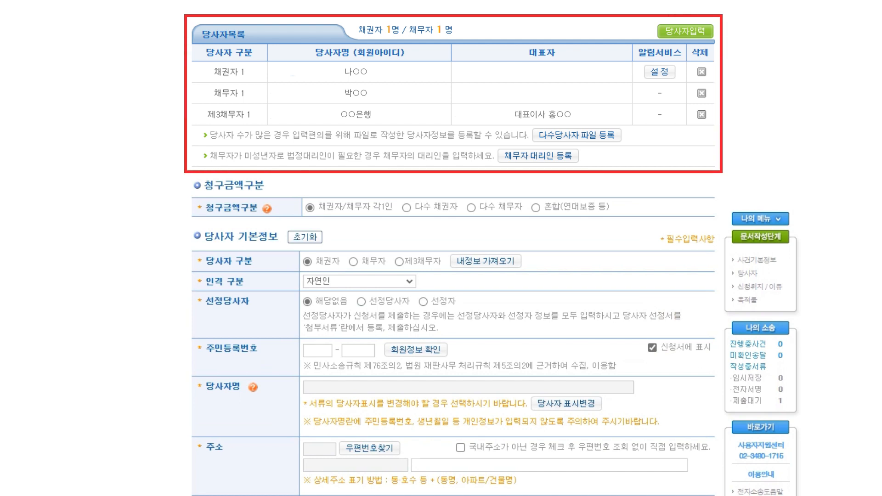
Step: Replace the sample text in the 목적물 내역 with the attachment details copied from the 예금 채권가압류 신청서 HWP document
{"action": "scroll", "coordinate": [453, 248], "scroll_direction": "down", "scroll_amount": 15}
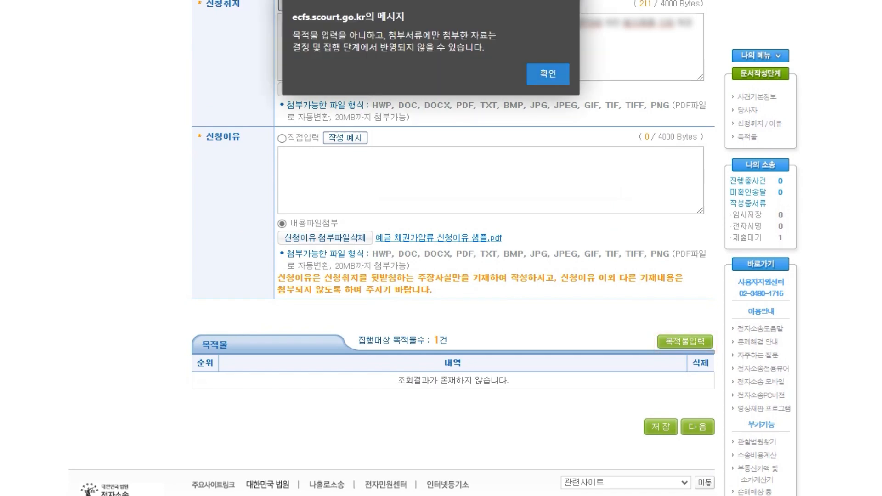
{"action": "left_click", "coordinate": [548, 73]}
{"action": "scroll", "coordinate": [433, 317], "scroll_direction": "down", "scroll_amount": 4}
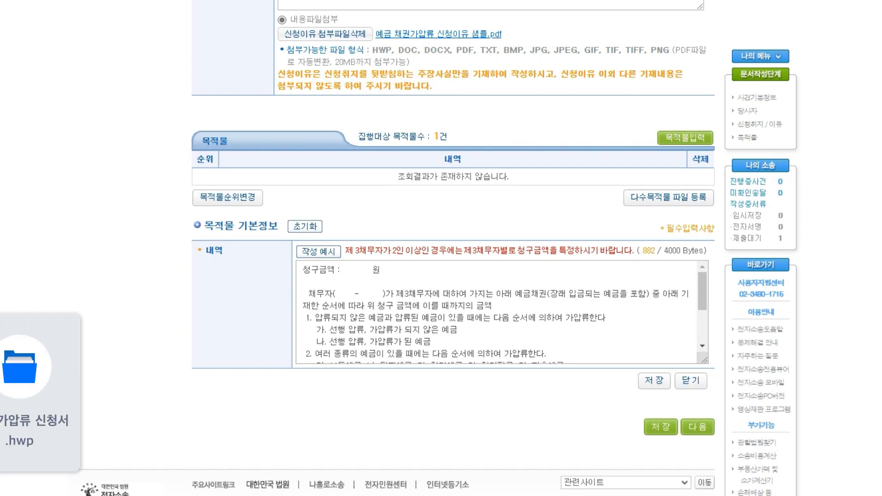
{"action": "left_click", "coordinate": [121, 438]}
{"action": "left_click_drag", "start_coordinate": [473, 158], "coordinate": [646, 416]}
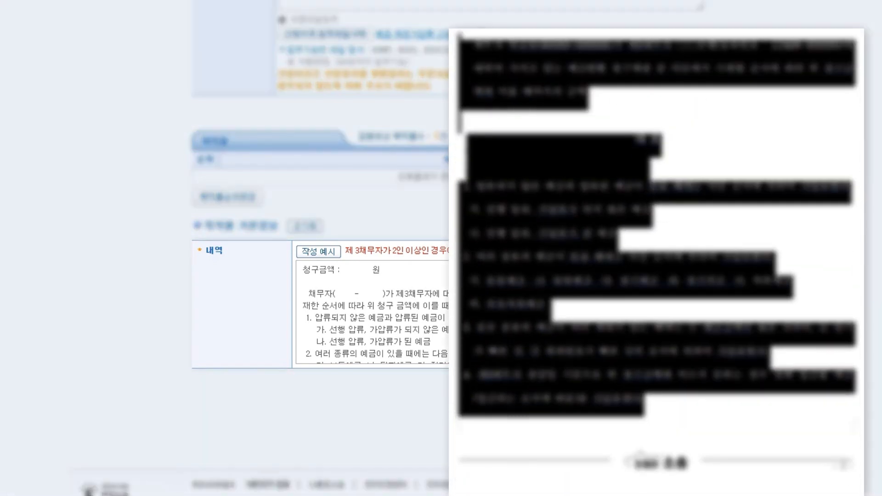
{"action": "key", "text": "ctrl+a"}
{"action": "key", "text": "ctrl+v"}
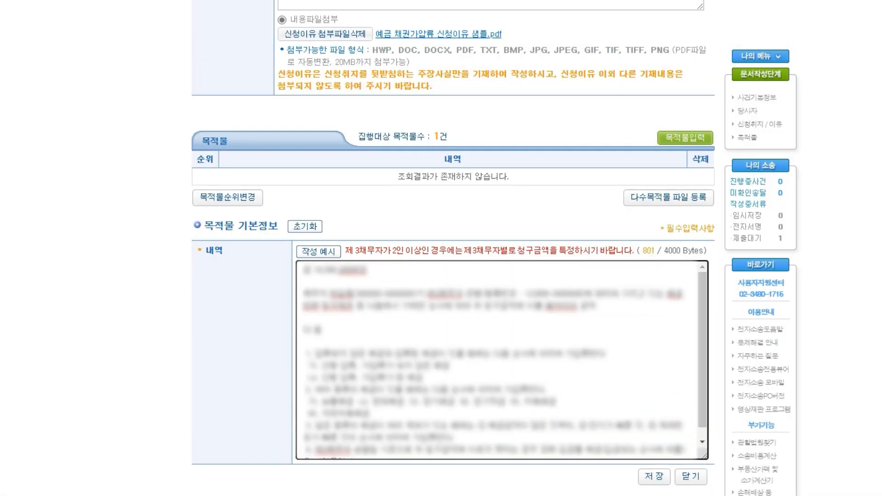
{"action": "scroll", "coordinate": [501, 358], "scroll_direction": "down", "scroll_amount": 3}
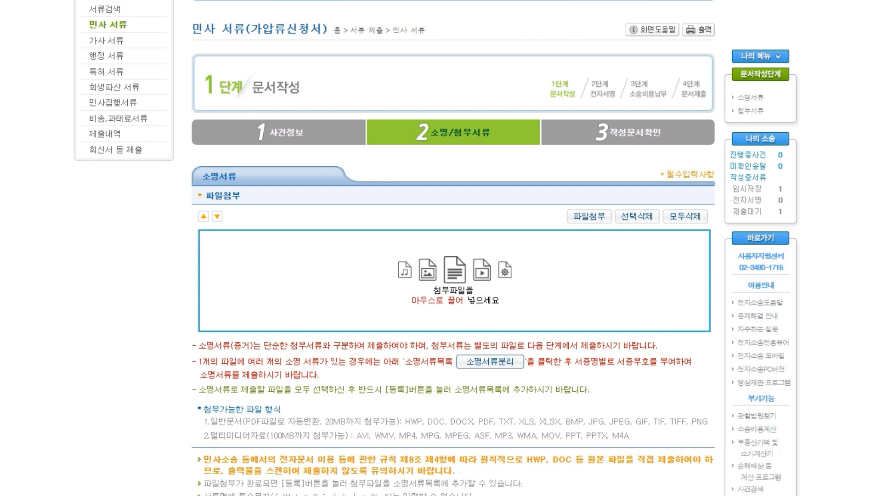
Step: Attach the evidence files 소갑제1호증 through 소갑제7호증 and register them in the 소명서류목록
{"action": "left_click", "coordinate": [589, 217]}
{"action": "left_click", "coordinate": [287, 77]}
{"action": "scroll", "coordinate": [287, 137], "scroll_direction": "down", "scroll_amount": 1}
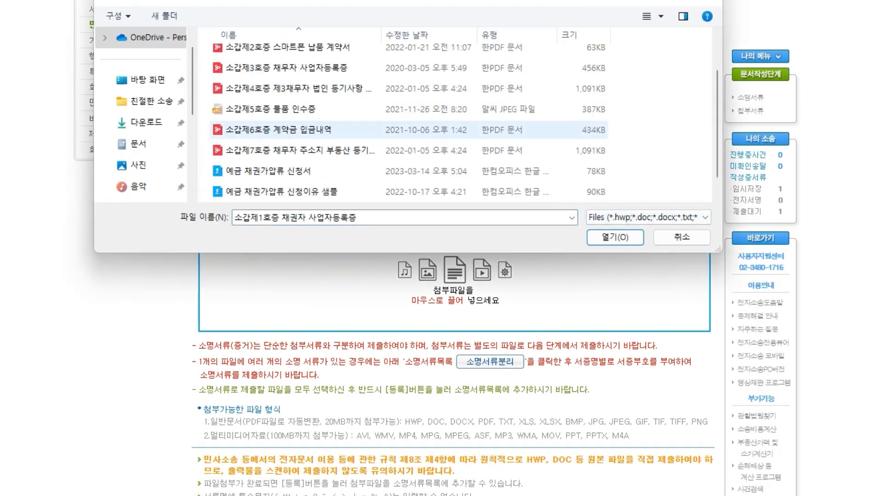
{"action": "left_click", "coordinate": [287, 150], "text": "shift"}
{"action": "key", "text": "Return"}
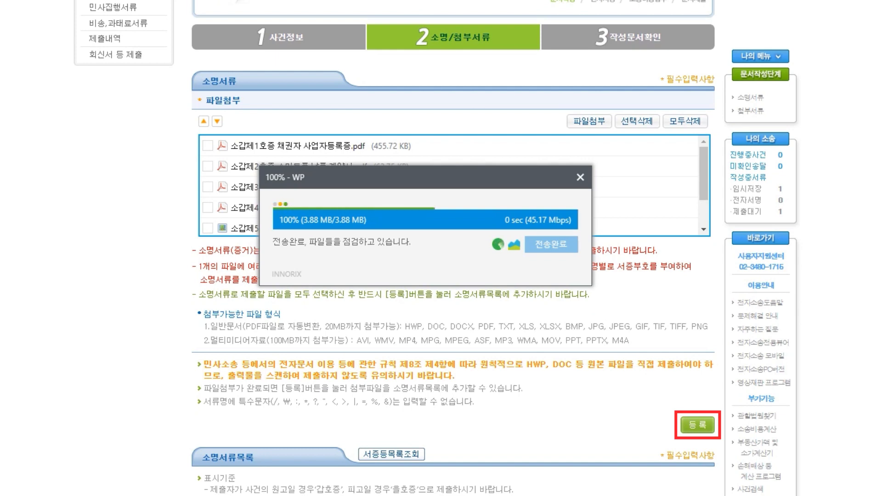
{"action": "left_click", "coordinate": [698, 426]}
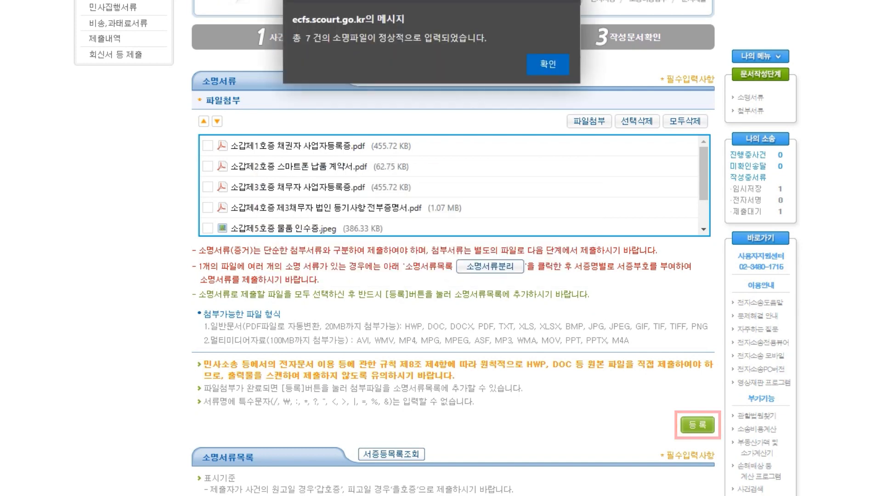
{"action": "key", "text": "Return"}
Step: Remove the 소갑제1호증 to 소갑제7호증 prefixes from the seven 서류명 entries and save the evidence documents
{"action": "scroll", "coordinate": [453, 276], "scroll_direction": "down", "scroll_amount": 3}
{"action": "scroll", "coordinate": [453, 276], "scroll_direction": "down", "scroll_amount": 5}
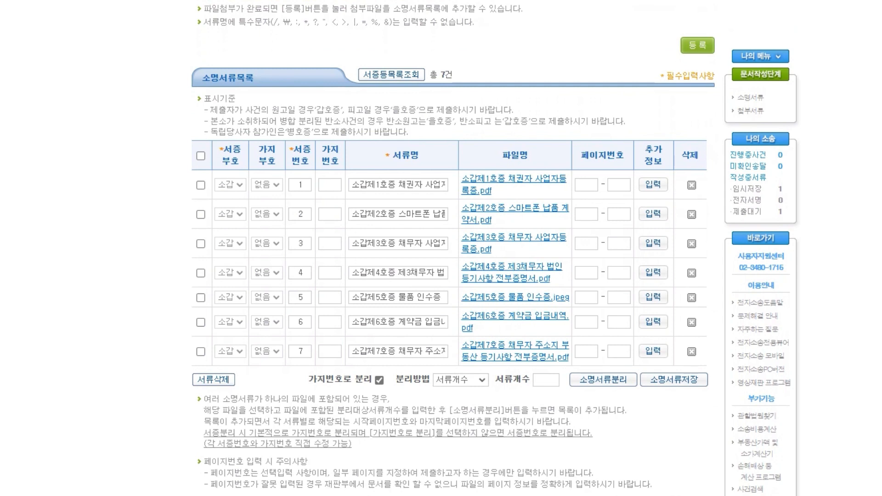
{"action": "left_click", "coordinate": [398, 186]}
{"action": "key", "text": "BackSpace"}
{"action": "key", "text": "BackSpace"}
{"action": "key", "text": "BackSpace"}
{"action": "key", "text": "BackSpace"}
{"action": "key", "text": "BackSpace"}
{"action": "key", "text": "BackSpace"}
{"action": "key", "text": "BackSpace"}
{"action": "left_click", "coordinate": [399, 214]}
{"action": "key", "text": "BackSpace"}
{"action": "key", "text": "BackSpace"}
{"action": "key", "text": "BackSpace"}
{"action": "key", "text": "BackSpace"}
{"action": "key", "text": "BackSpace"}
{"action": "key", "text": "BackSpace"}
{"action": "key", "text": "BackSpace"}
{"action": "left_click", "coordinate": [398, 244]}
{"action": "key", "text": "BackSpace"}
{"action": "key", "text": "BackSpace"}
{"action": "key", "text": "BackSpace"}
{"action": "key", "text": "BackSpace"}
{"action": "key", "text": "BackSpace"}
{"action": "key", "text": "BackSpace"}
{"action": "key", "text": "BackSpace"}
{"action": "left_click", "coordinate": [399, 273]}
{"action": "key", "text": "BackSpace"}
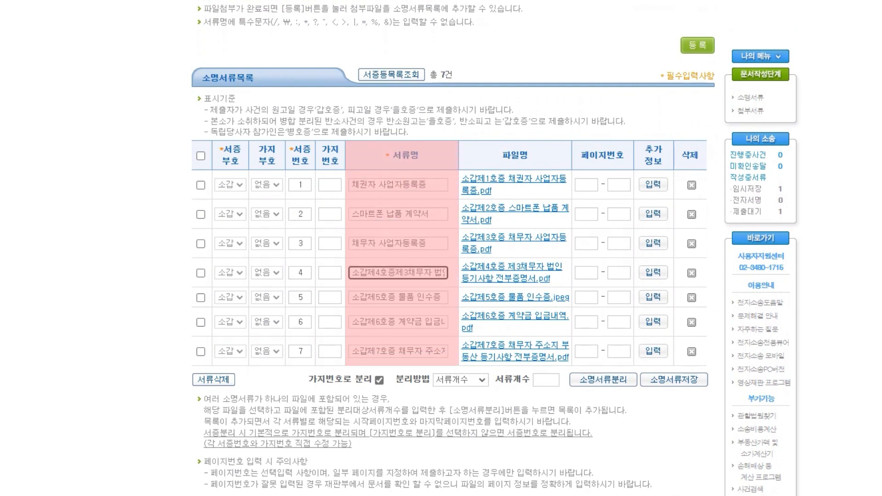
{"action": "key", "text": "BackSpace"}
{"action": "key", "text": "BackSpace"}
{"action": "key", "text": "BackSpace"}
{"action": "key", "text": "BackSpace"}
{"action": "key", "text": "BackSpace"}
{"action": "key", "text": "BackSpace"}
{"action": "left_click", "coordinate": [396, 298]}
{"action": "key", "text": "BackSpace"}
{"action": "key", "text": "BackSpace"}
{"action": "key", "text": "BackSpace"}
{"action": "key", "text": "BackSpace"}
{"action": "key", "text": "BackSpace"}
{"action": "key", "text": "BackSpace"}
{"action": "left_click", "coordinate": [398, 322]}
{"action": "key", "text": "BackSpace"}
{"action": "key", "text": "BackSpace"}
{"action": "key", "text": "BackSpace"}
{"action": "key", "text": "BackSpace"}
{"action": "key", "text": "BackSpace"}
{"action": "key", "text": "BackSpace"}
{"action": "key", "text": "BackSpace"}
{"action": "left_click", "coordinate": [398, 352]}
{"action": "key", "text": "BackSpace"}
{"action": "key", "text": "BackSpace"}
{"action": "key", "text": "BackSpace"}
{"action": "key", "text": "BackSpace"}
{"action": "key", "text": "BackSpace"}
{"action": "key", "text": "BackSpace"}
{"action": "key", "text": "BackSpace"}
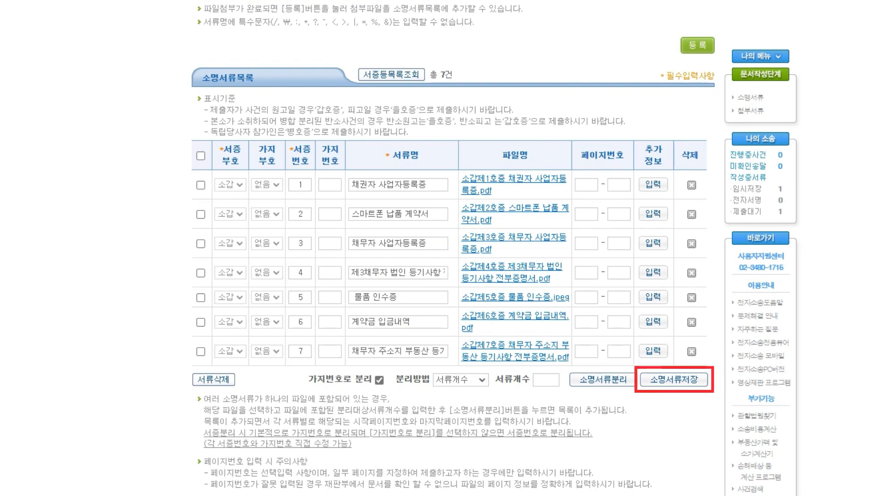
{"action": "left_click", "coordinate": [674, 380]}
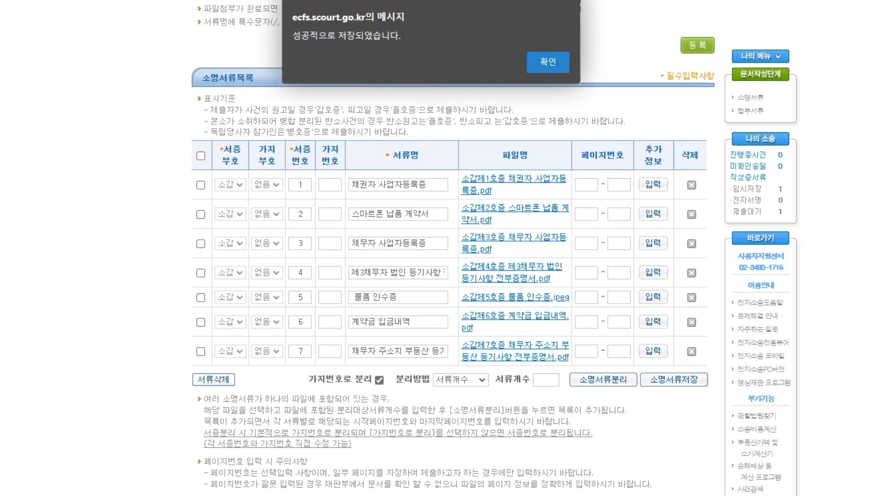
{"action": "left_click", "coordinate": [548, 61]}
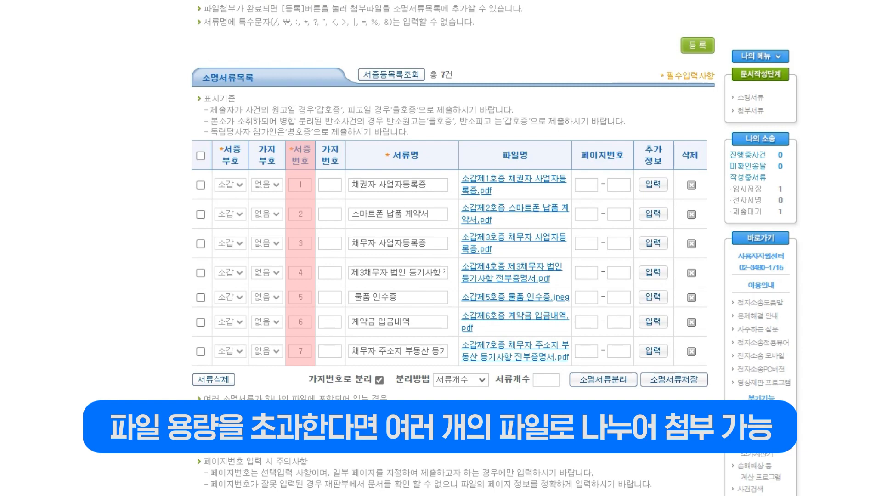
Step: Attach the evidence files 소갑제1호증 through 소갑제7호증 with the sixth split into 소갑제6-1호증 and 소갑제6-2호증
{"action": "scroll", "coordinate": [441, 248], "scroll_direction": "up", "scroll_amount": 10}
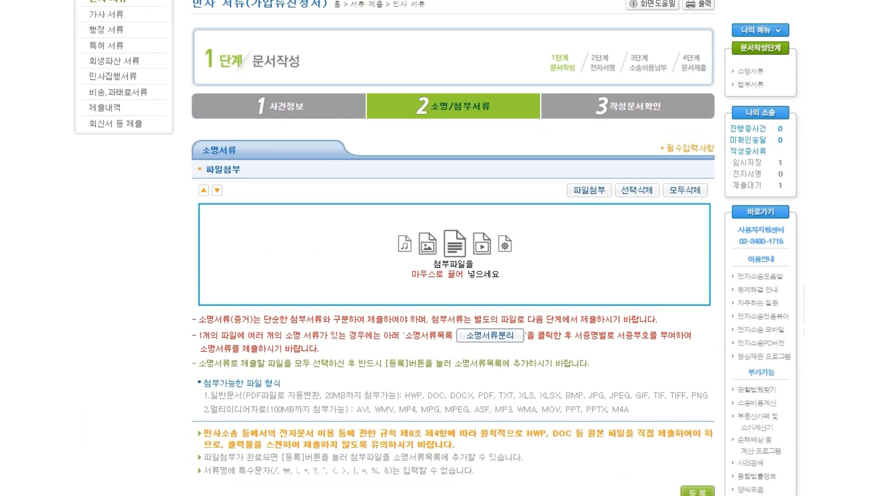
{"action": "left_click", "coordinate": [589, 190]}
{"action": "double_click", "coordinate": [294, 105]}
{"action": "left_click", "coordinate": [317, 105]}
{"action": "left_click", "coordinate": [317, 246], "text": "shift"}
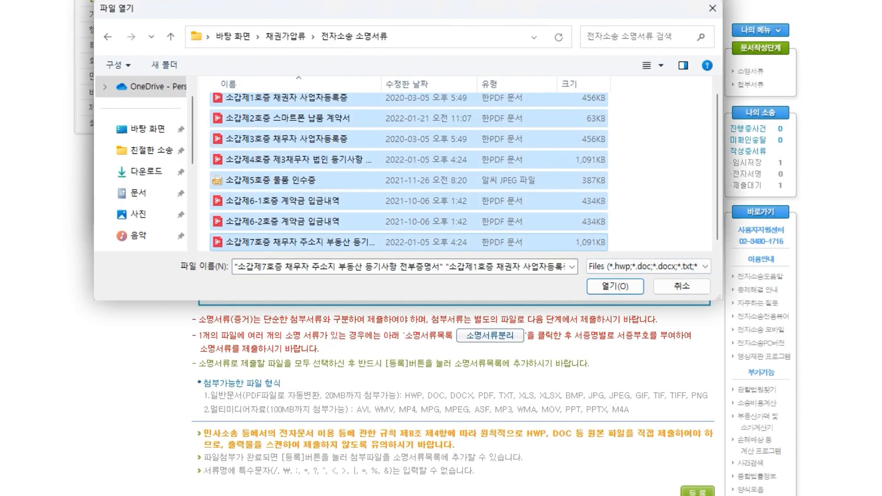
{"action": "left_click", "coordinate": [670, 286]}
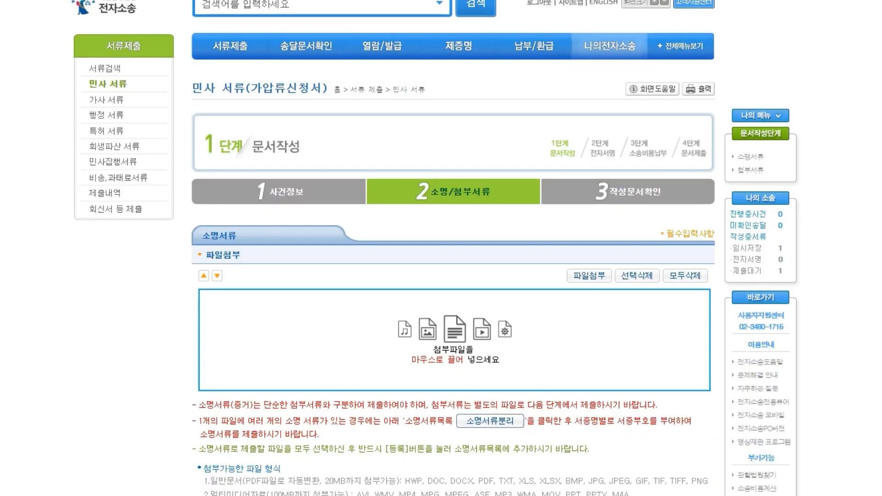
Step: Remove the 소갑제 exhibit-number prefixes from the 서류명 entries of the eight listed evidence documents
{"action": "scroll", "coordinate": [441, 248], "scroll_direction": "down", "scroll_amount": 11}
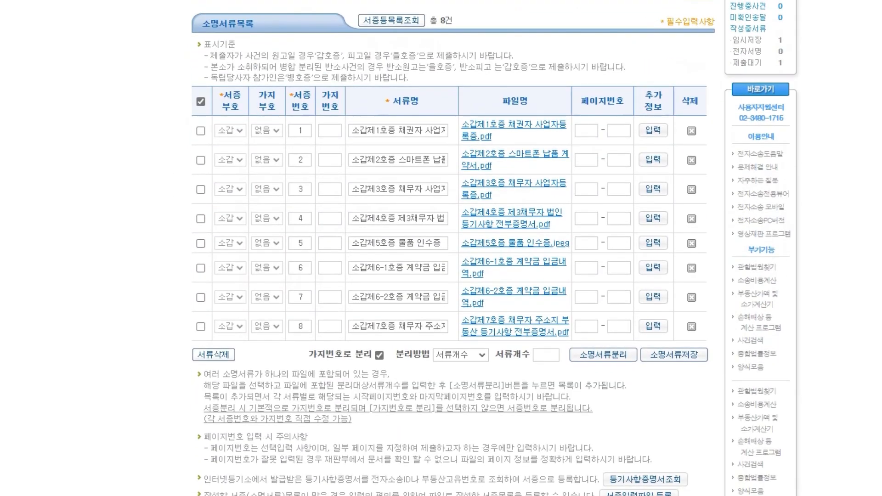
{"action": "left_click_drag", "start_coordinate": [397, 131], "coordinate": [350, 131]}
{"action": "key", "text": "BackSpace"}
{"action": "left_click_drag", "start_coordinate": [397, 160], "coordinate": [350, 160]}
{"action": "key", "text": "BackSpace"}
{"action": "left_click_drag", "start_coordinate": [397, 189], "coordinate": [351, 190]}
{"action": "key", "text": "BackSpace"}
{"action": "left_click_drag", "start_coordinate": [395, 218], "coordinate": [350, 218]}
{"action": "key", "text": "BackSpace"}
{"action": "left_click_drag", "start_coordinate": [397, 243], "coordinate": [350, 243]}
{"action": "key", "text": "BackSpace"}
{"action": "left_click_drag", "start_coordinate": [406, 267], "coordinate": [350, 268]}
{"action": "key", "text": "BackSpace"}
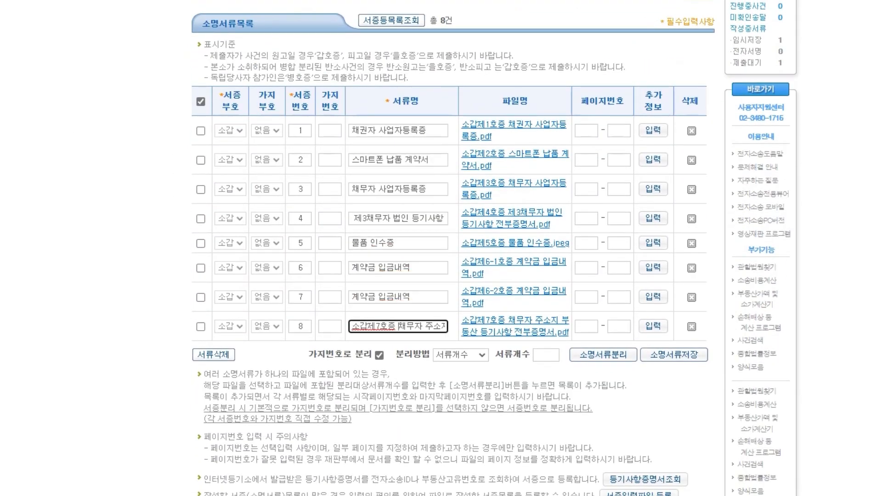
Step: Set 서증번호 6 with 가지번호 1 and 2 for the two 계약금 입금내역 documents, and 서증번호 7 for the last document
{"action": "double_click", "coordinate": [301, 298]}
{"action": "left_click", "coordinate": [330, 268]}
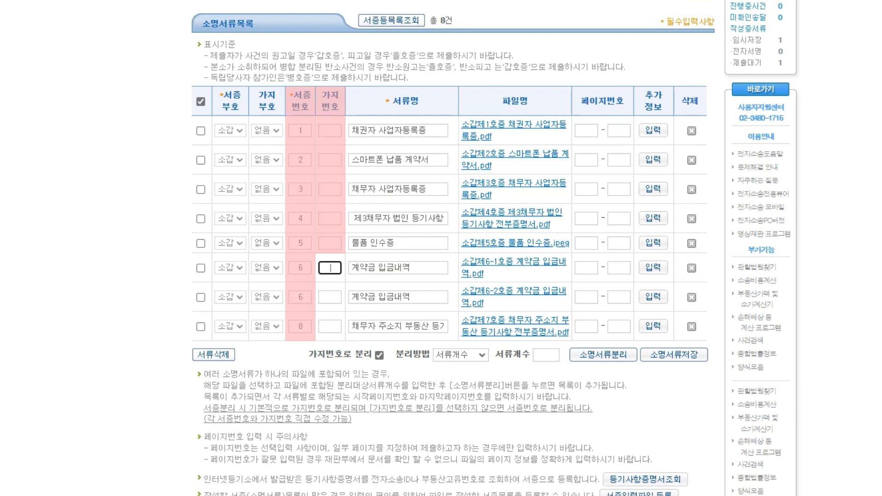
{"action": "type", "text": "1"}
{"action": "left_click", "coordinate": [330, 297]}
{"action": "type", "text": "2"}
{"action": "double_click", "coordinate": [300, 327]}
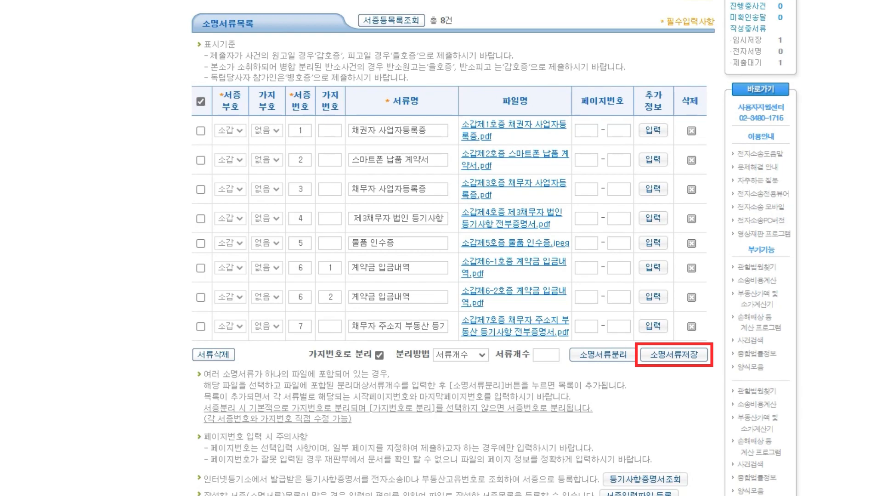
Step: Create the 가압류신청 진술서 from the 첨부서류 section and attach it to the application
{"action": "scroll", "coordinate": [453, 248], "scroll_direction": "down", "scroll_amount": 10}
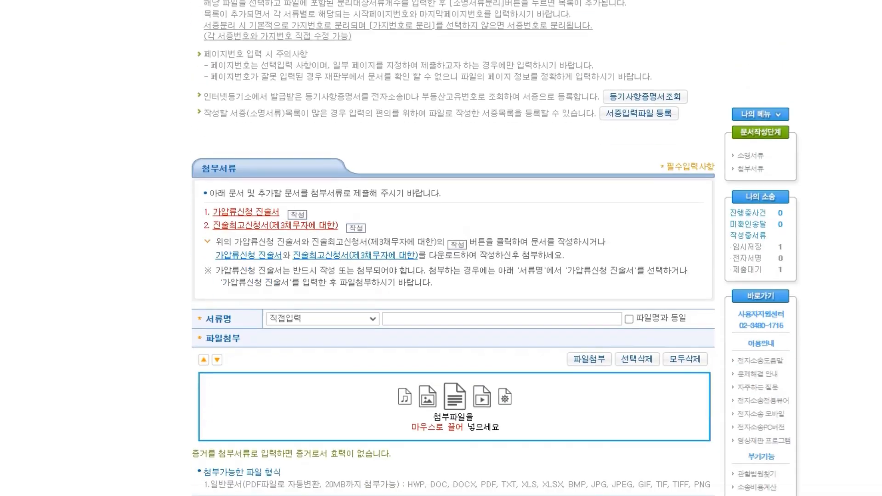
{"action": "scroll", "coordinate": [453, 248], "scroll_direction": "down", "scroll_amount": 2}
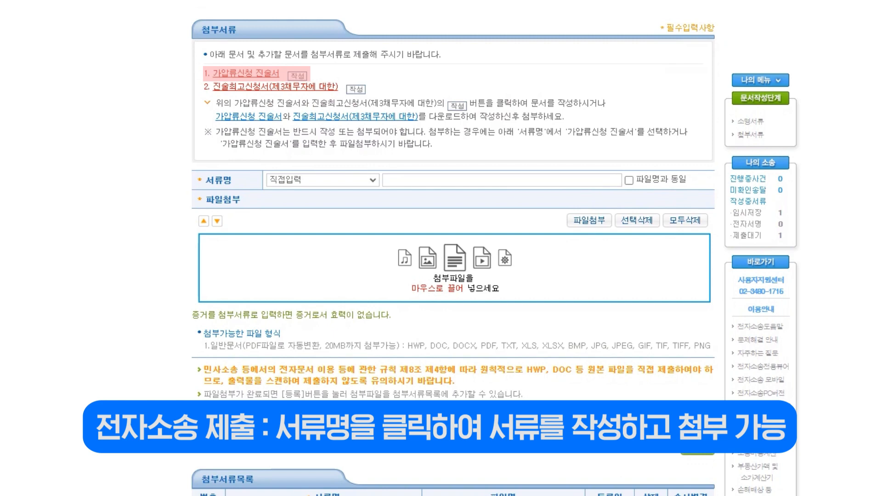
{"action": "left_click", "coordinate": [297, 76]}
{"action": "scroll", "coordinate": [303, 243], "scroll_direction": "down", "scroll_amount": 9}
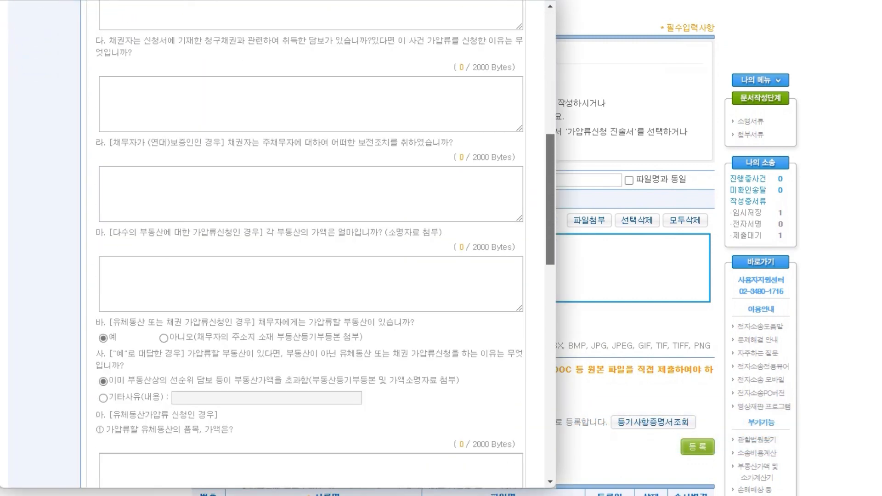
{"action": "scroll", "coordinate": [304, 244], "scroll_direction": "down", "scroll_amount": 10}
{"action": "left_click", "coordinate": [473, 476]}
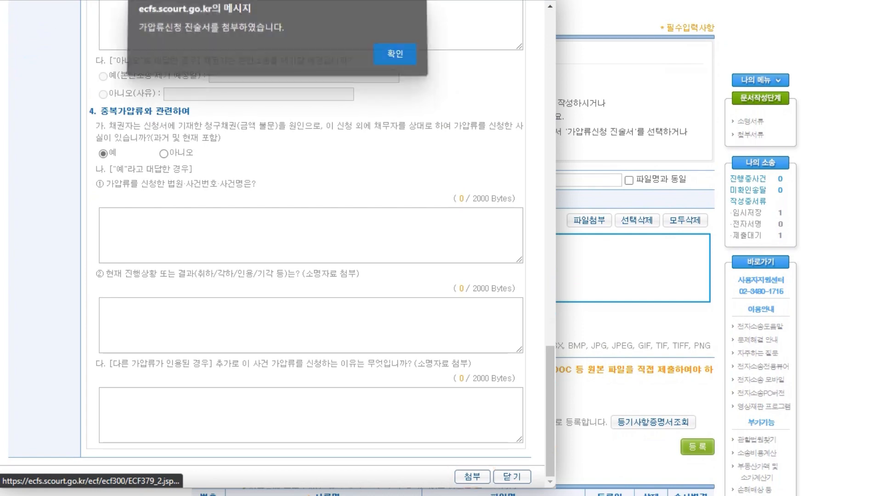
{"action": "key", "text": "Return"}
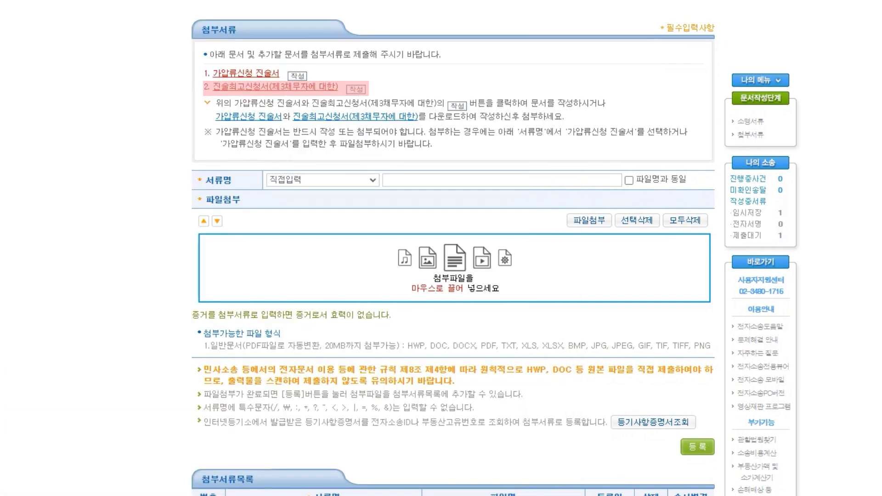
Step: Create the 진술최고신청서(제3채무자에 대한) for all third-party debtors and attach it
{"action": "left_click", "coordinate": [356, 90]}
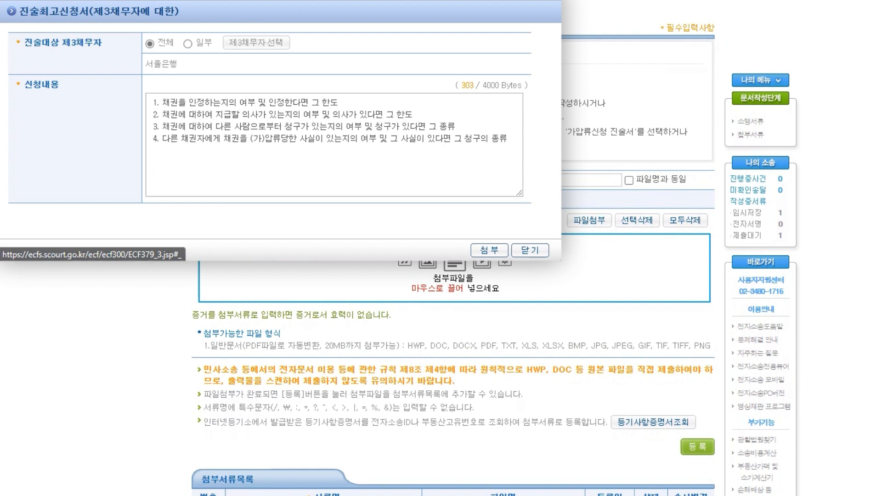
{"action": "left_click", "coordinate": [490, 250]}
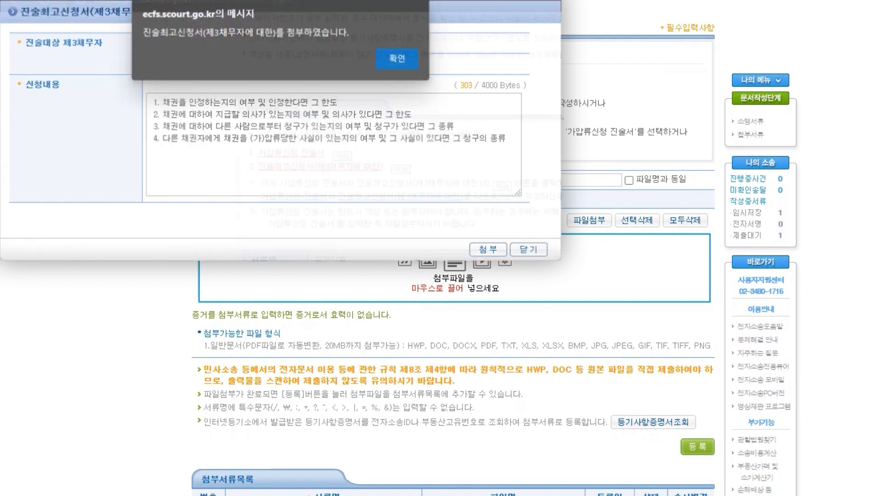
{"action": "key", "text": "Return"}
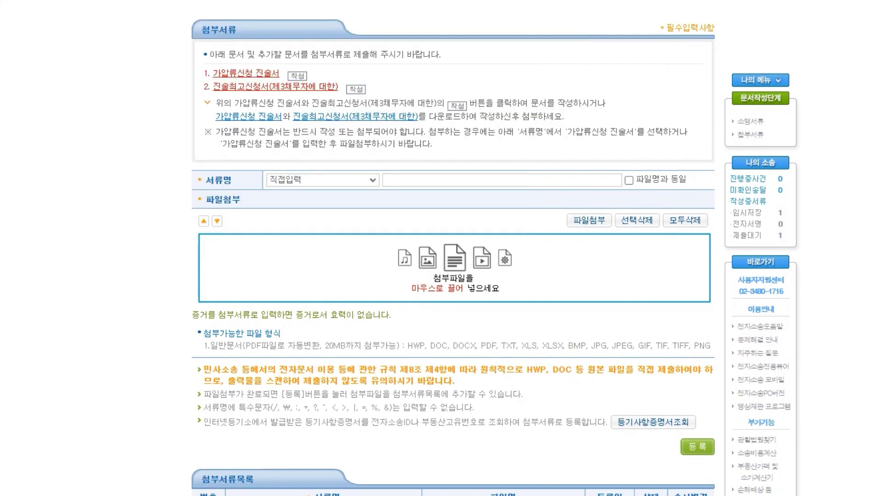
Step: Complete the document drafting and review the generated 채권가압류신청서 with its document list
{"action": "scroll", "coordinate": [453, 248], "scroll_direction": "down", "scroll_amount": 4}
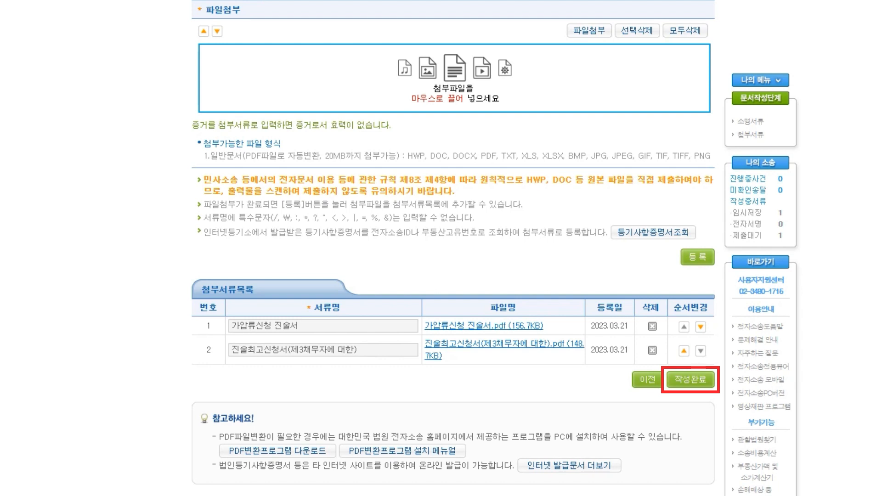
{"action": "left_click", "coordinate": [691, 379]}
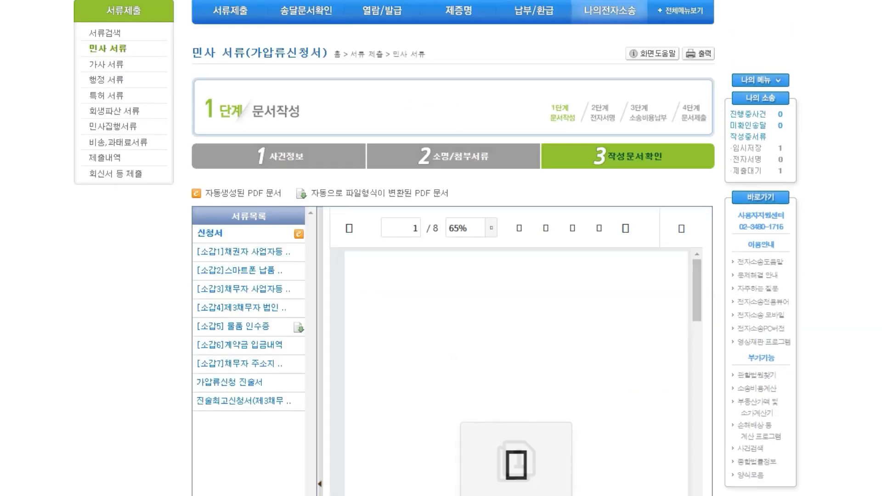
{"action": "scroll", "coordinate": [452, 276], "scroll_direction": "down", "scroll_amount": 2}
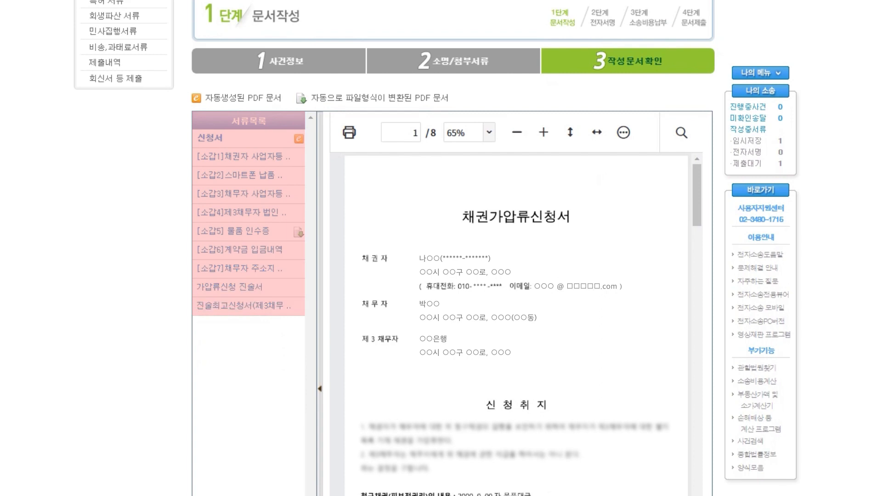
{"action": "scroll", "coordinate": [453, 248], "scroll_direction": "down", "scroll_amount": 8}
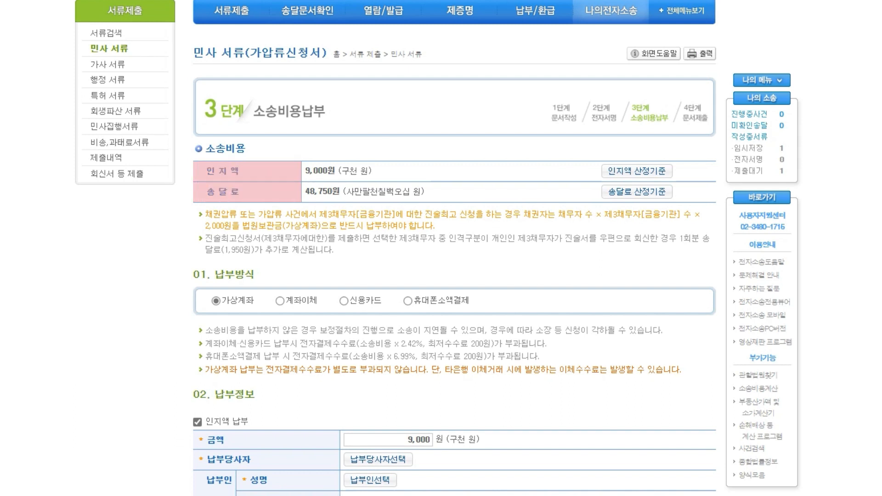
Step: Look up the creditor by name and register them as 납부당사자 for the 인지액, with 인지액, 송달료 납부당사자 동일 enabled
{"action": "scroll", "coordinate": [441, 249], "scroll_direction": "down", "scroll_amount": 2}
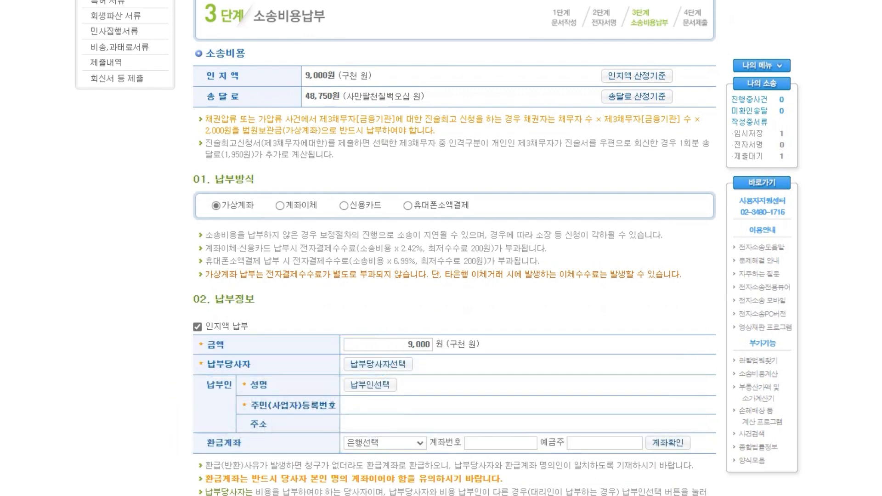
{"action": "scroll", "coordinate": [455, 275], "scroll_direction": "down", "scroll_amount": 4}
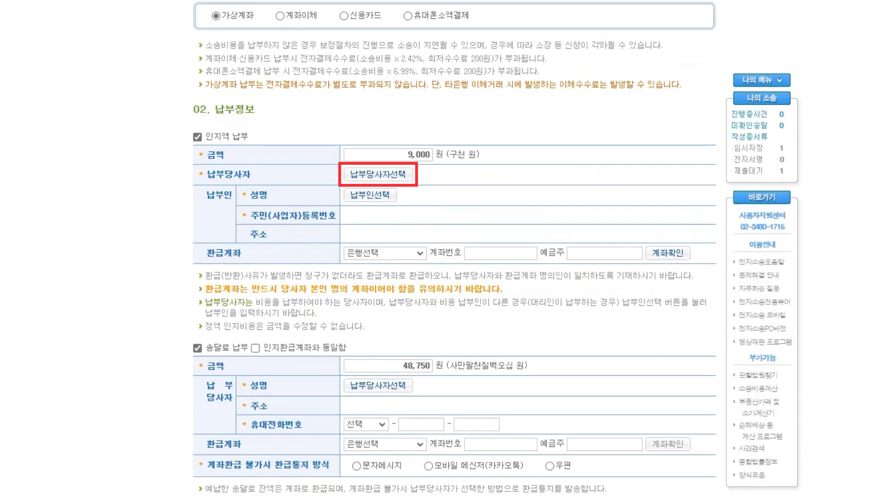
{"action": "left_click", "coordinate": [378, 175]}
{"action": "left_click", "coordinate": [99, 114]}
{"action": "type", "text": "나○○"}
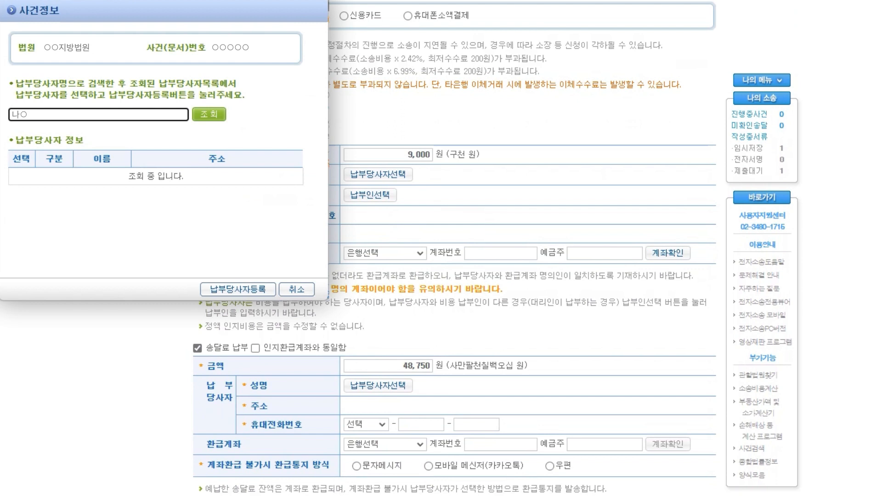
{"action": "key", "text": "Return"}
{"action": "left_click", "coordinate": [21, 182]}
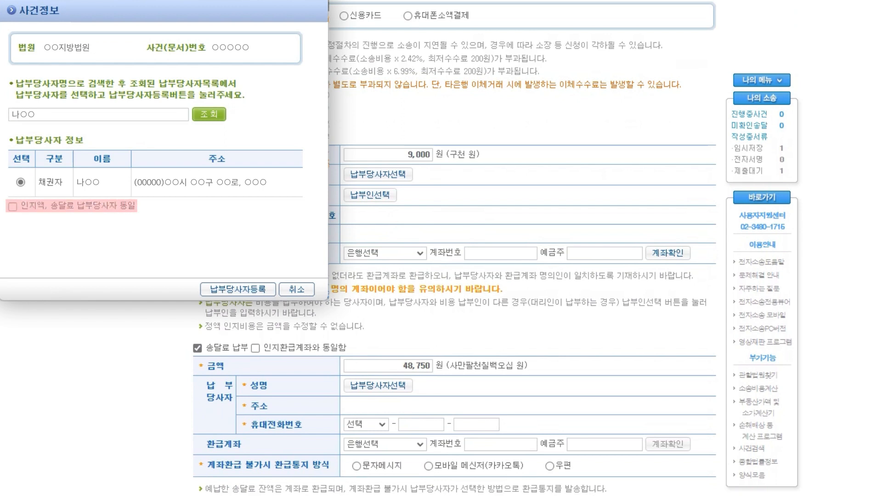
{"action": "left_click", "coordinate": [12, 207]}
{"action": "left_click", "coordinate": [238, 289]}
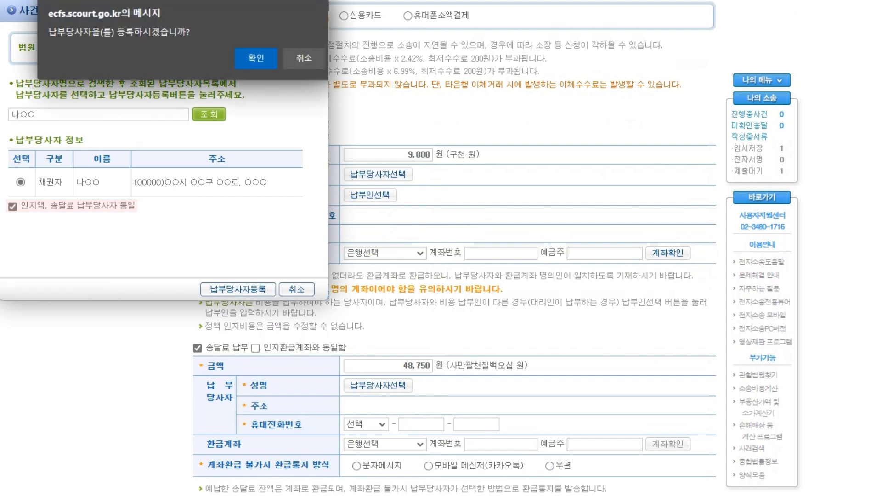
{"action": "left_click", "coordinate": [255, 58]}
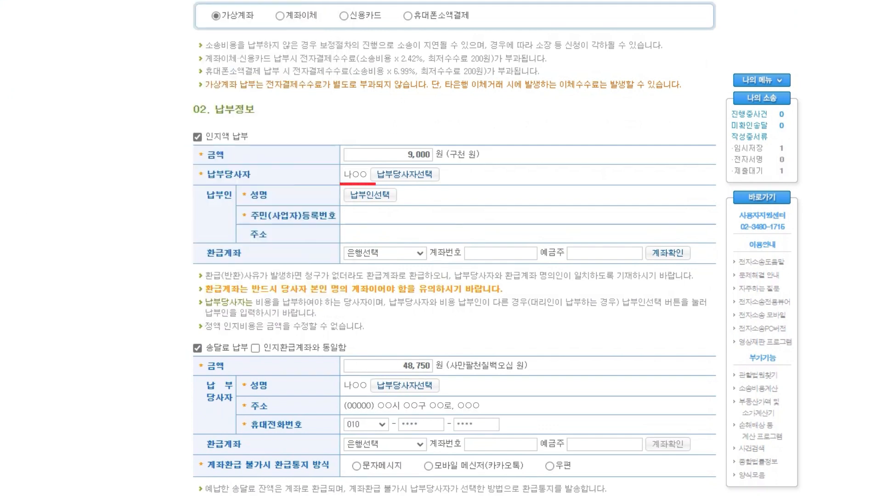
Step: Register the creditor as 납부인, applying the same person to the 송달료 납부당사자 and the 법원보관금 납부인
{"action": "left_click", "coordinate": [370, 195]}
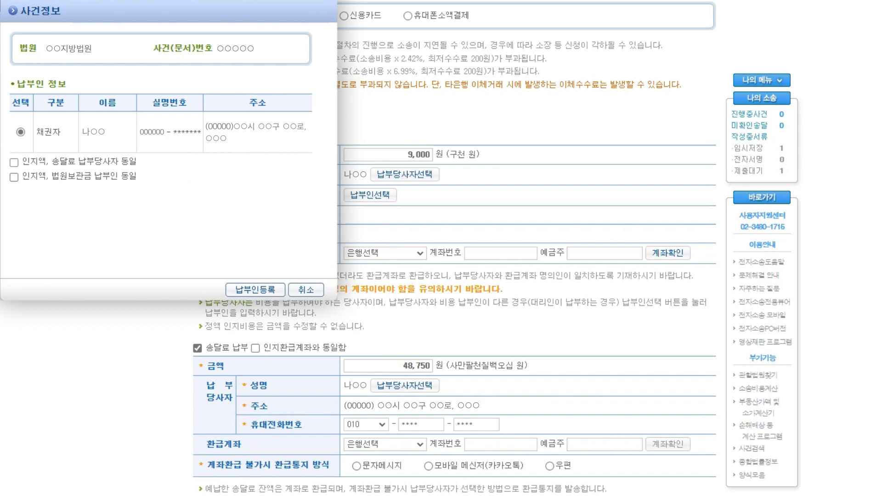
{"action": "left_click", "coordinate": [14, 162]}
{"action": "left_click", "coordinate": [14, 177]}
{"action": "left_click", "coordinate": [255, 289]}
{"action": "left_click", "coordinate": [256, 57]}
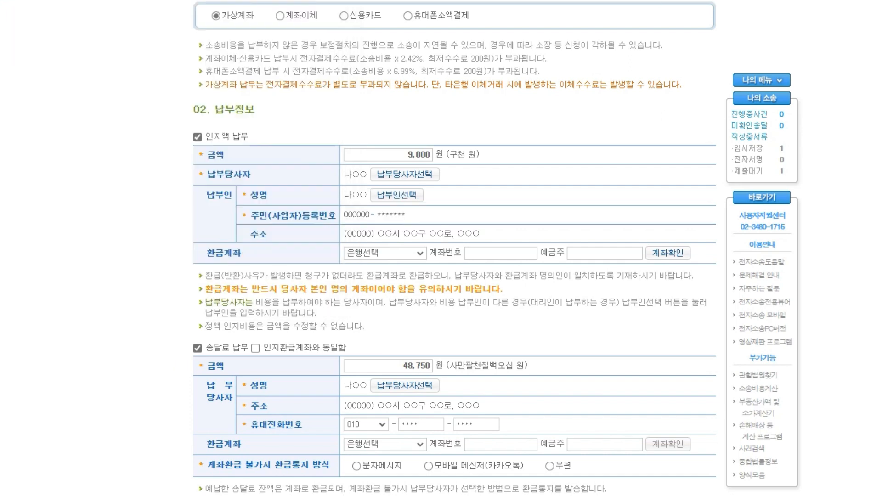
Step: Choose 문자메시지 as the 송달료 refund notice method, and enter a 법원보관금 of 2,000원 with its verified refund account
{"action": "scroll", "coordinate": [455, 294], "scroll_direction": "down", "scroll_amount": 4}
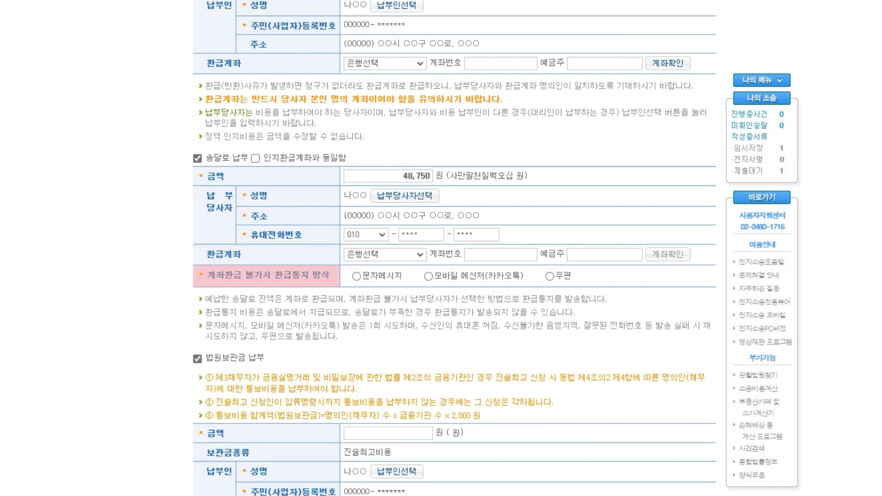
{"action": "left_click", "coordinate": [357, 277]}
{"action": "scroll", "coordinate": [454, 249], "scroll_direction": "down", "scroll_amount": 6}
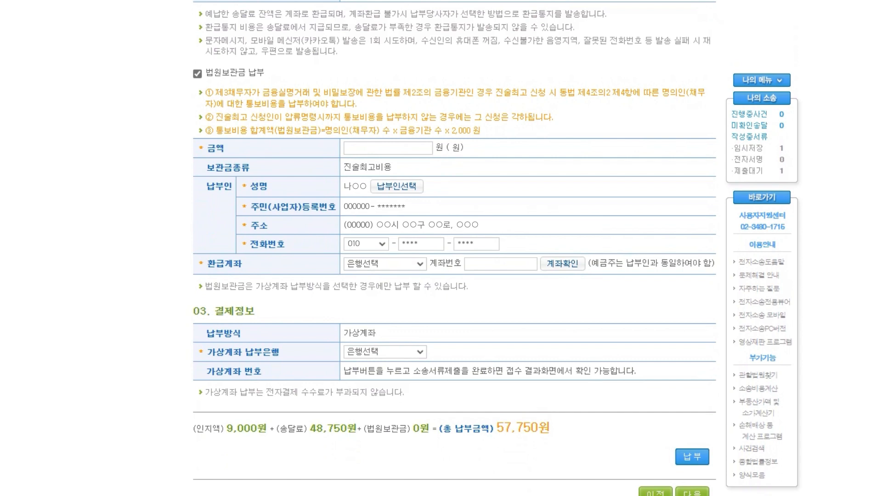
{"action": "left_click", "coordinate": [389, 148]}
{"action": "type", "text": "2000"}
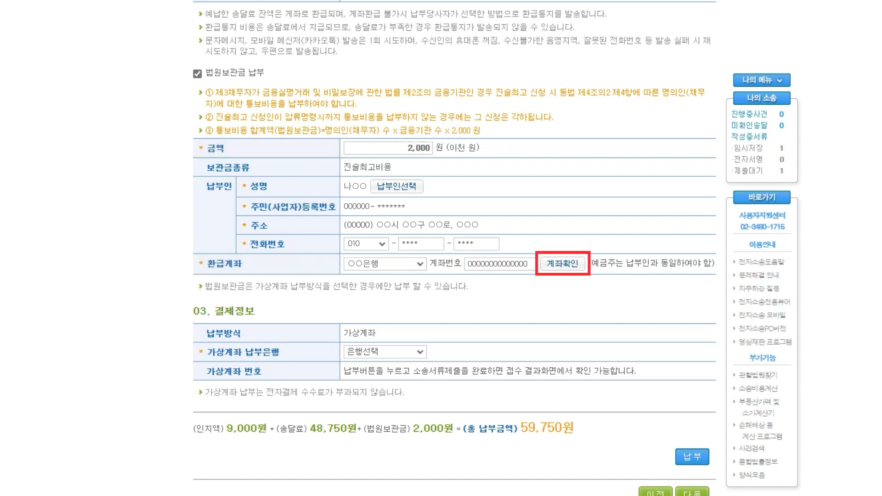
{"action": "key", "text": "Return"}
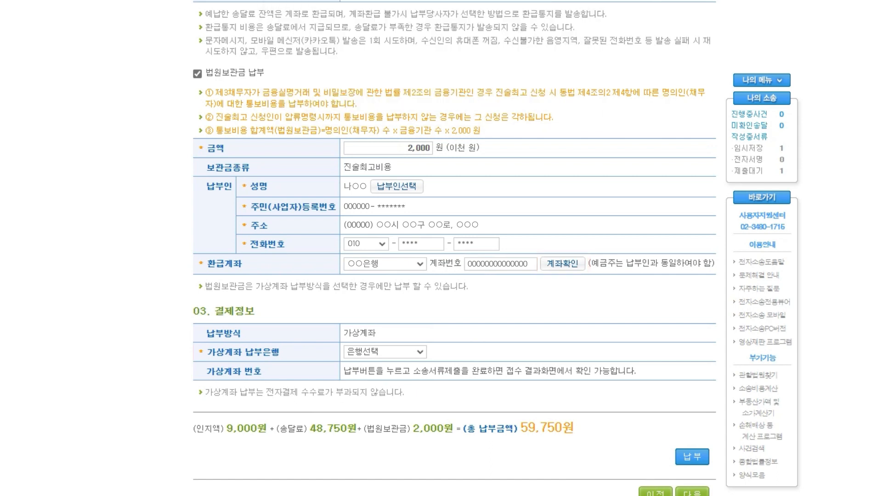
Step: Select 신한은행 as the 가상계좌 납부은행 and submit the litigation cost payment, confirming the refund terms
{"action": "left_click", "coordinate": [385, 352]}
{"action": "left_click", "coordinate": [385, 377]}
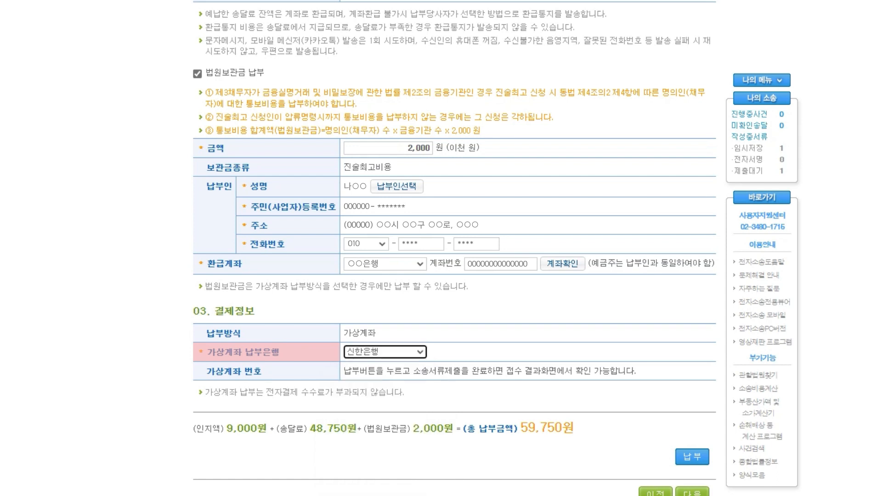
{"action": "left_click", "coordinate": [692, 457]}
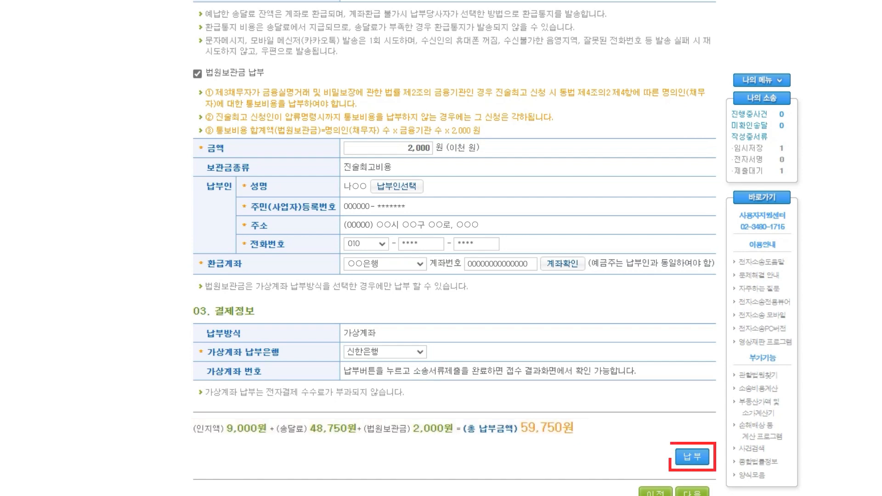
{"action": "left_click", "coordinate": [692, 457]}
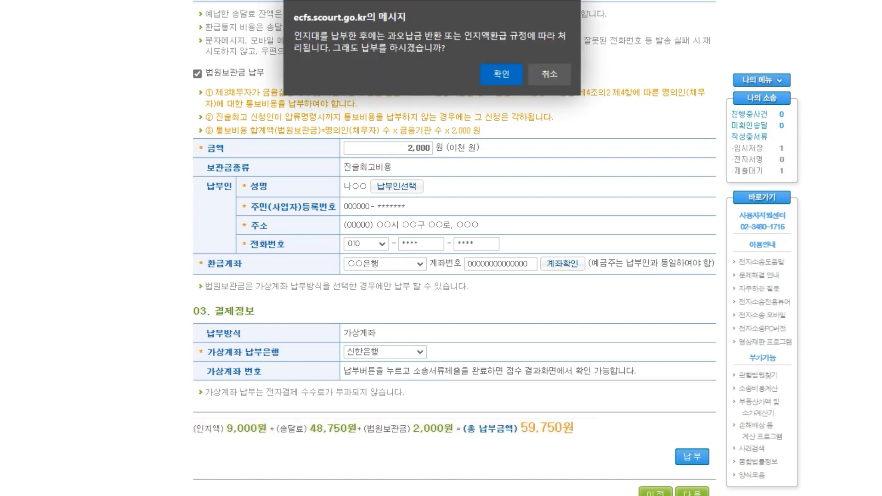
{"action": "left_click", "coordinate": [502, 75]}
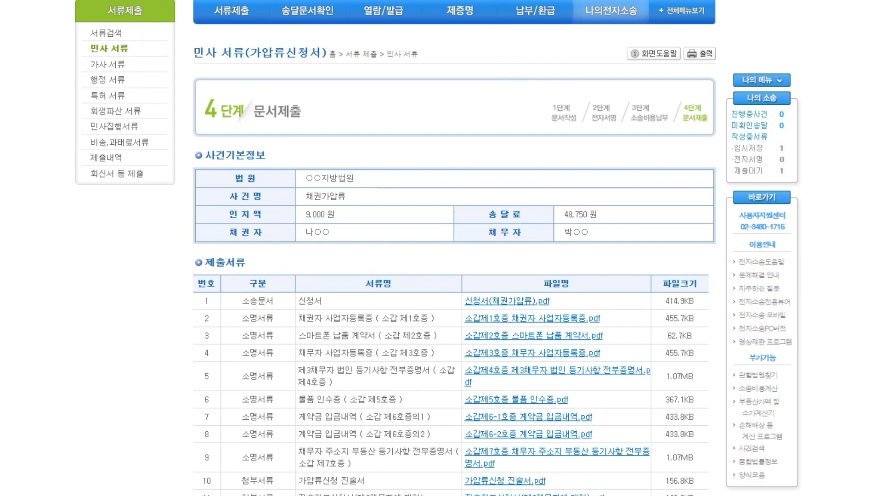
Step: Generate the 접수증명신청서 for the submission and request 1 copy of the 접수증명원
{"action": "scroll", "coordinate": [455, 276], "scroll_direction": "down", "scroll_amount": 5}
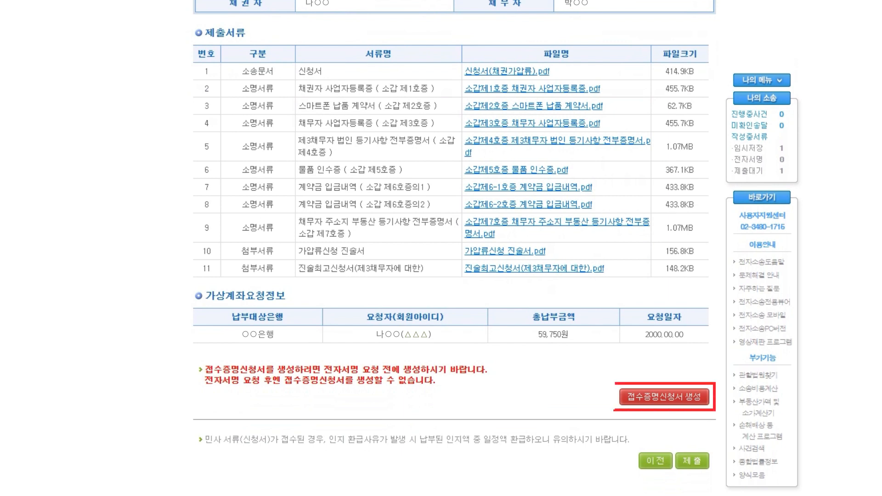
{"action": "left_click", "coordinate": [664, 397]}
{"action": "key", "text": "Return"}
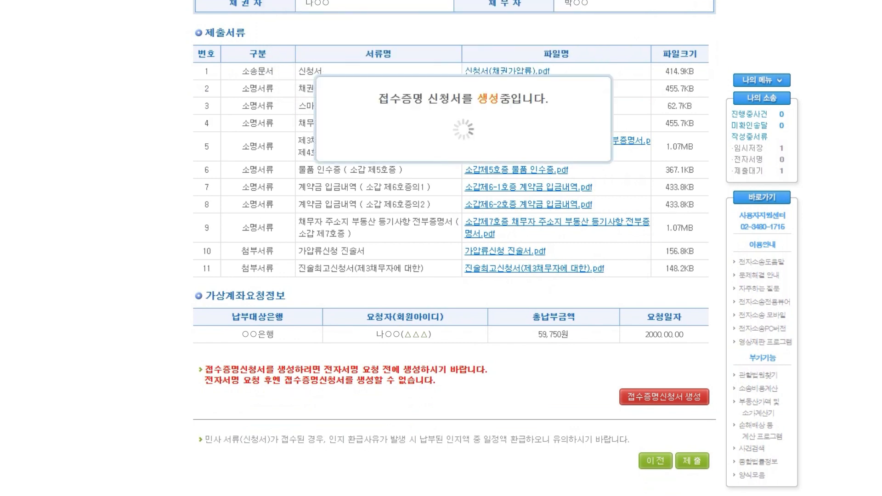
{"action": "type", "text": "1"}
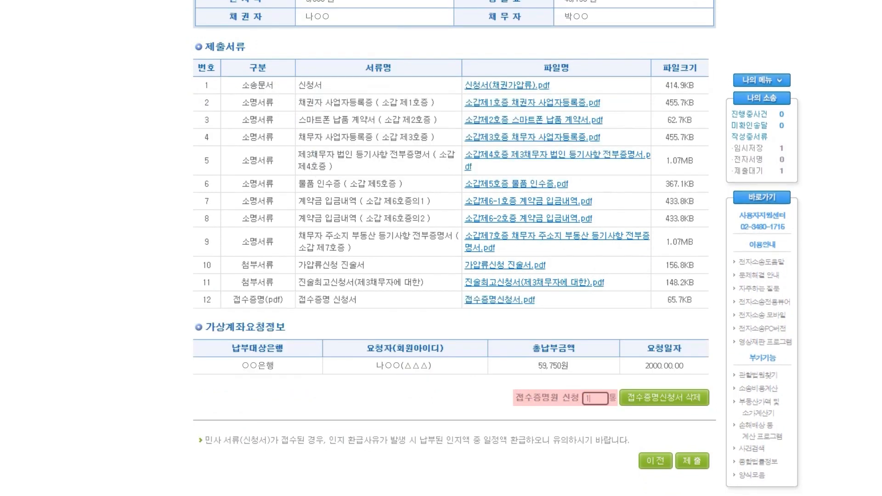